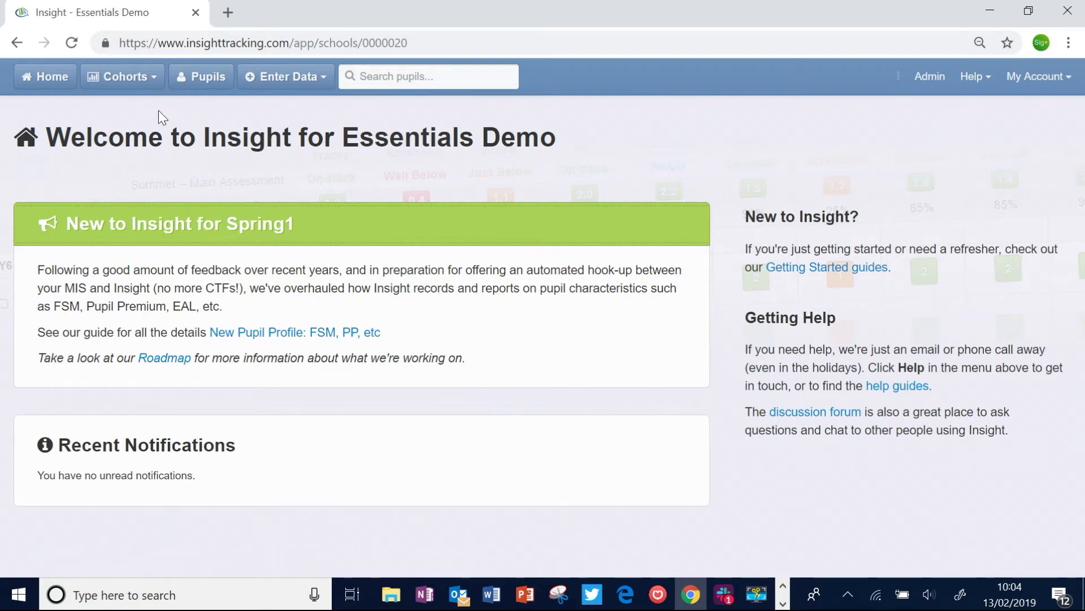
Start a new headline report under the preset reports and look through its setup form
{"action": "left_click", "coordinate": [150, 79]}
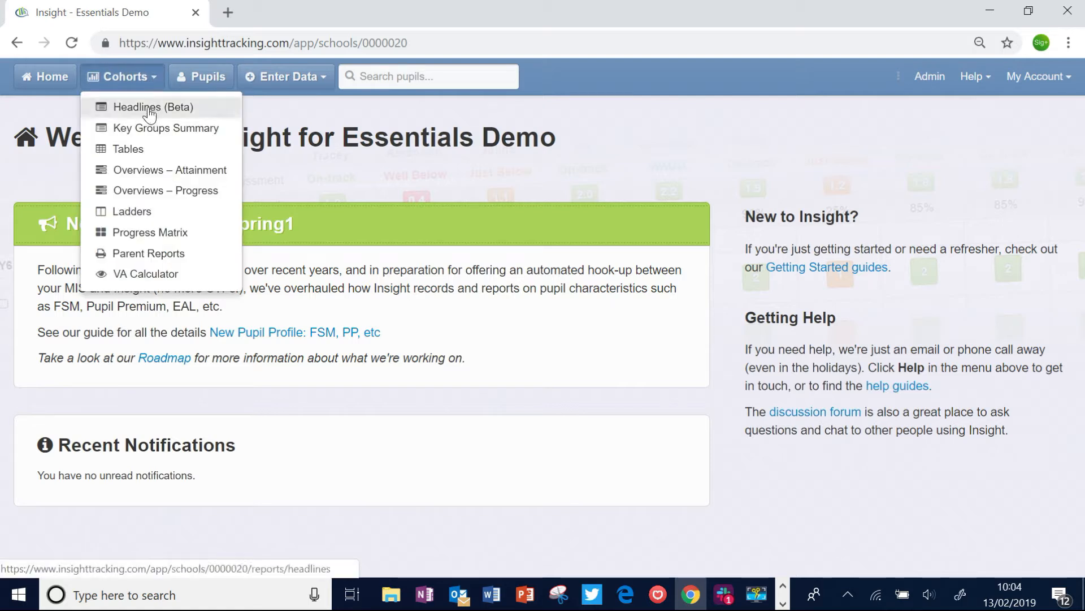
{"action": "left_click", "coordinate": [149, 109]}
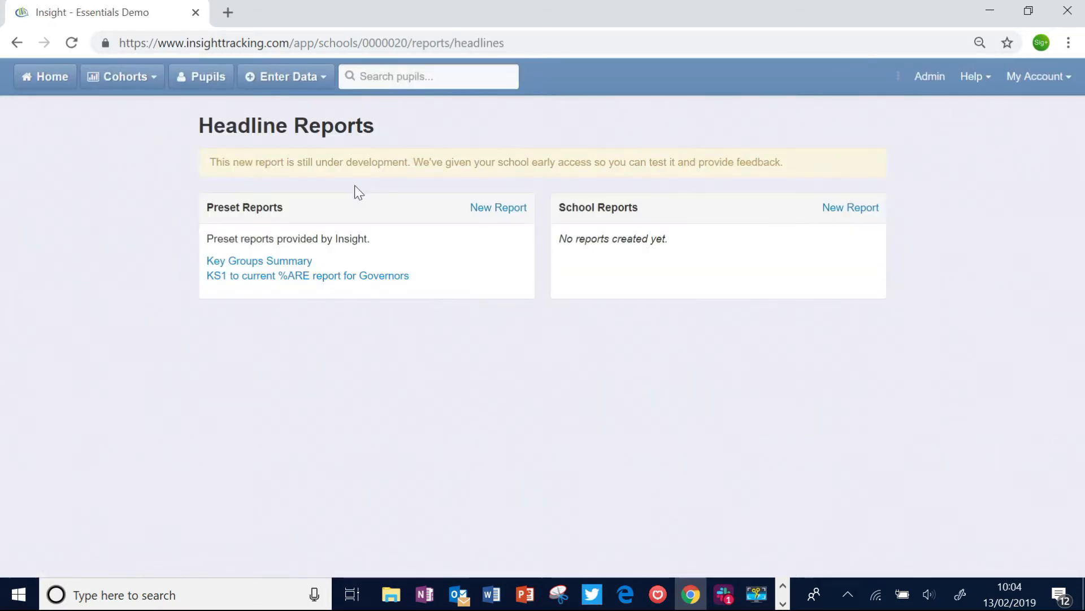
{"action": "left_click", "coordinate": [490, 214]}
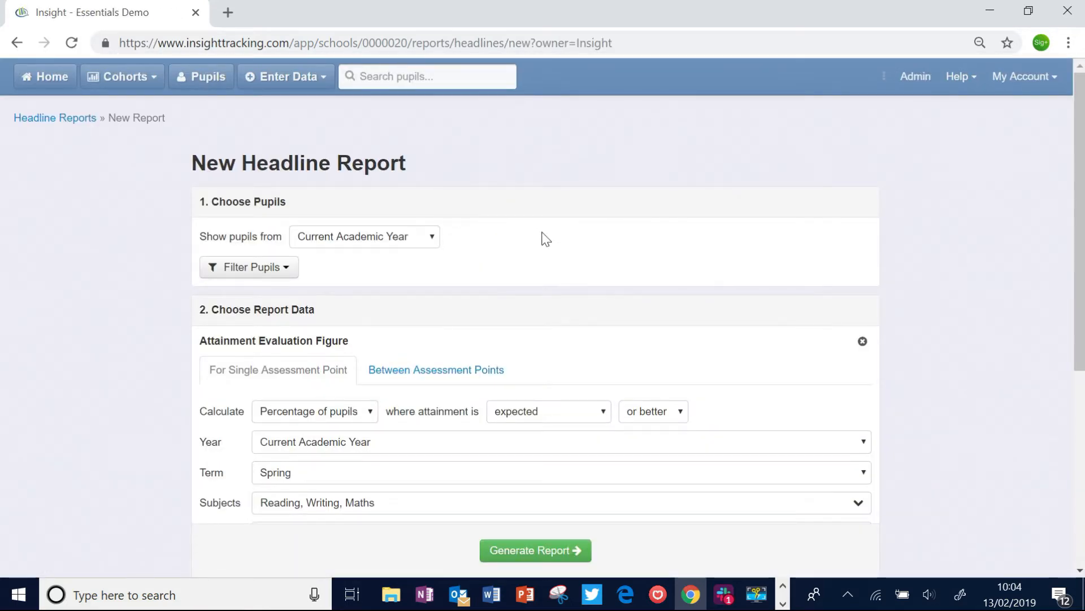
{"action": "scroll", "coordinate": [542, 240], "scroll_direction": "down", "scroll_amount": 2}
{"action": "scroll", "coordinate": [543, 240], "scroll_direction": "up", "scroll_amount": 1}
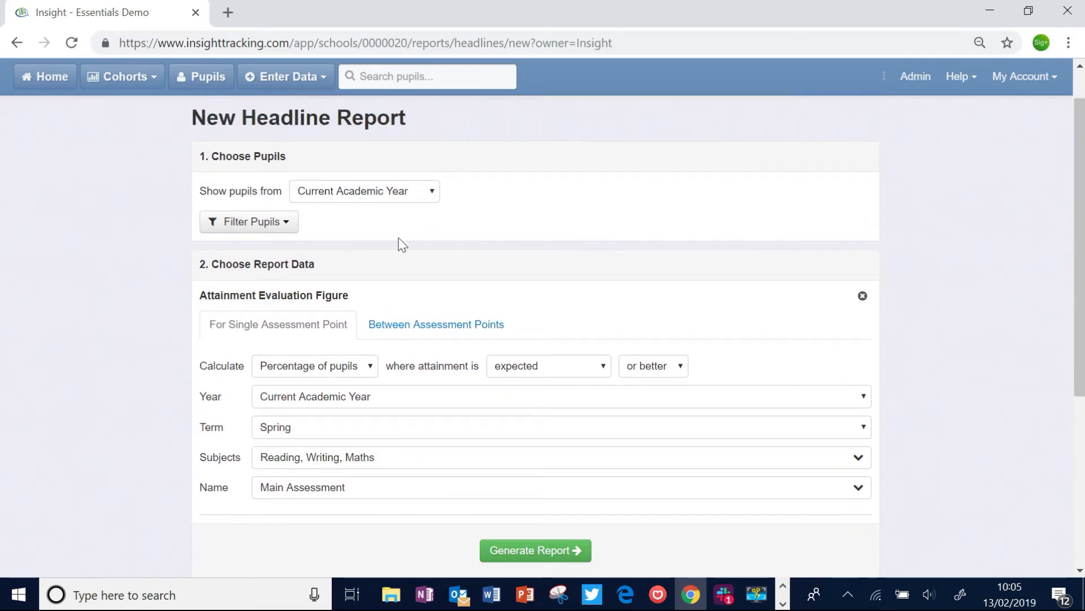
{"action": "scroll", "coordinate": [459, 277], "scroll_direction": "down", "scroll_amount": 5}
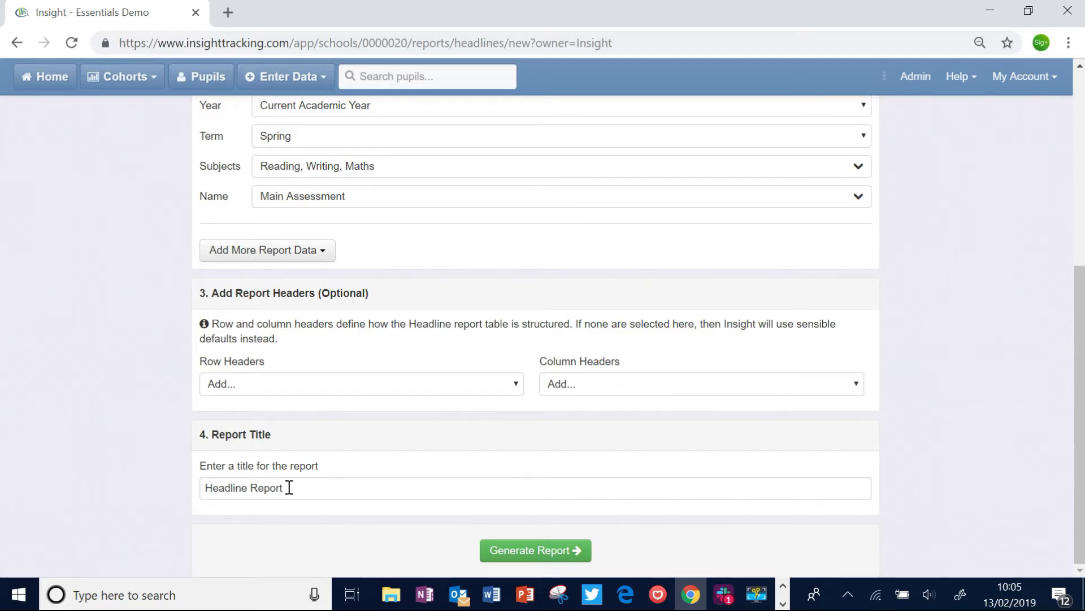
{"action": "scroll", "coordinate": [344, 432], "scroll_direction": "up", "scroll_amount": 6}
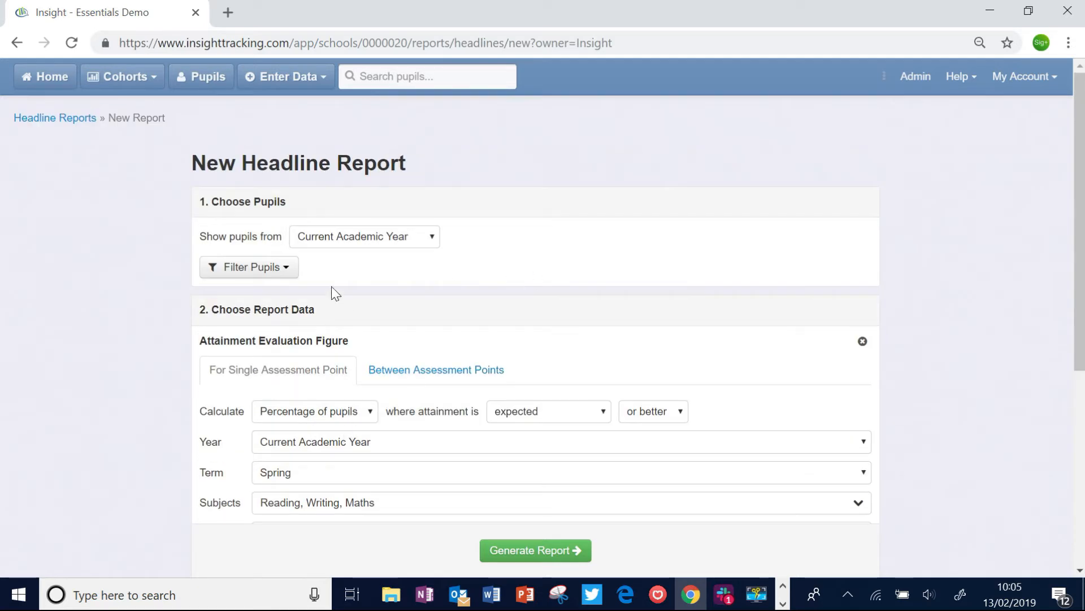
Filter the report's pupils by year group to Year 3, Year 4, Year 5 and Year 6
{"action": "left_click", "coordinate": [282, 270]}
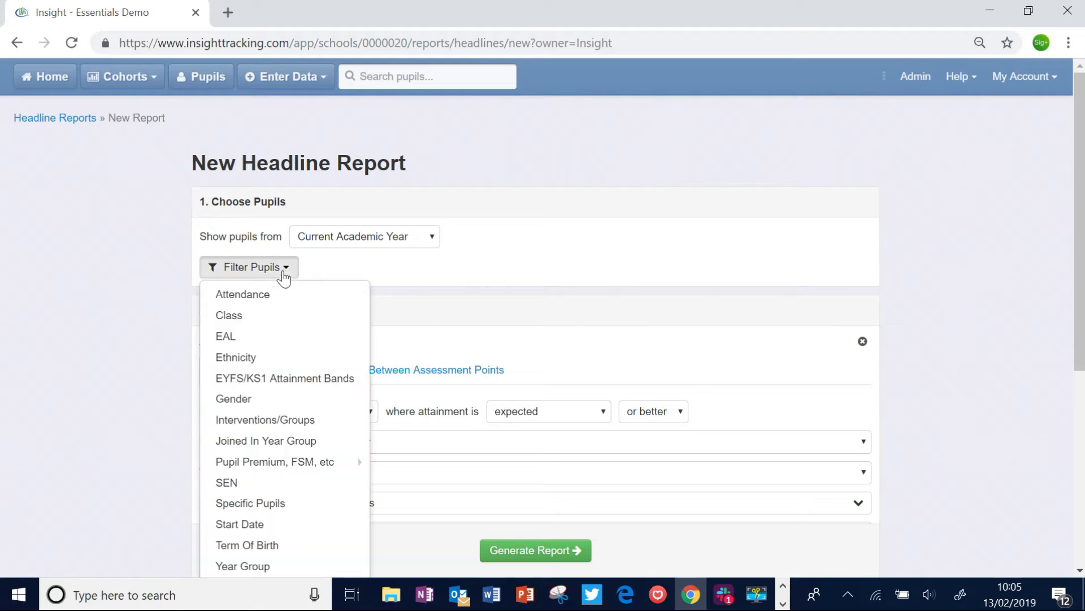
{"action": "left_click", "coordinate": [283, 565]}
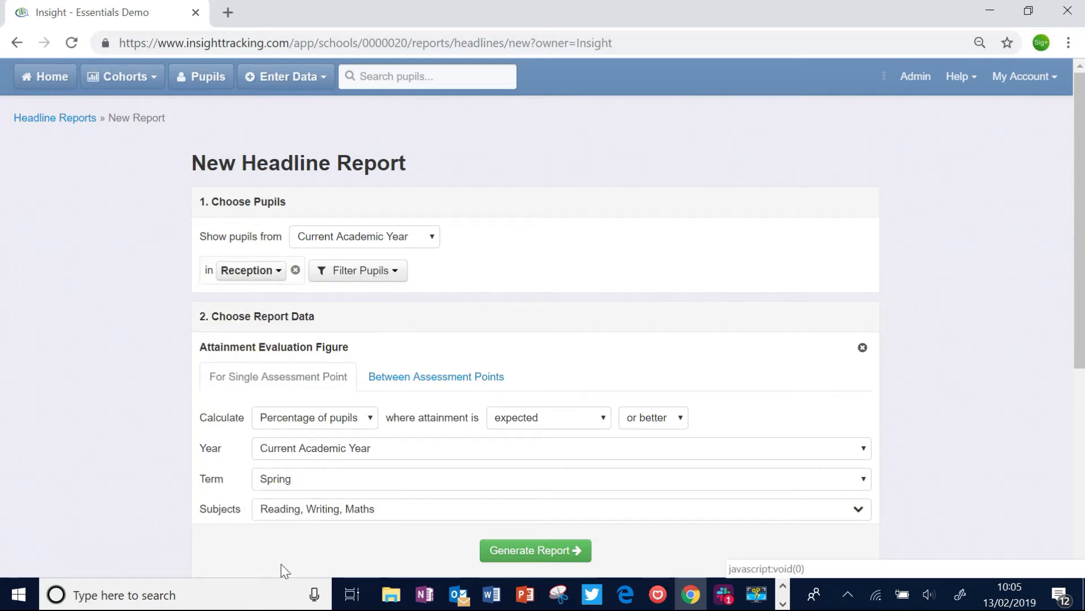
{"action": "left_click", "coordinate": [271, 274]}
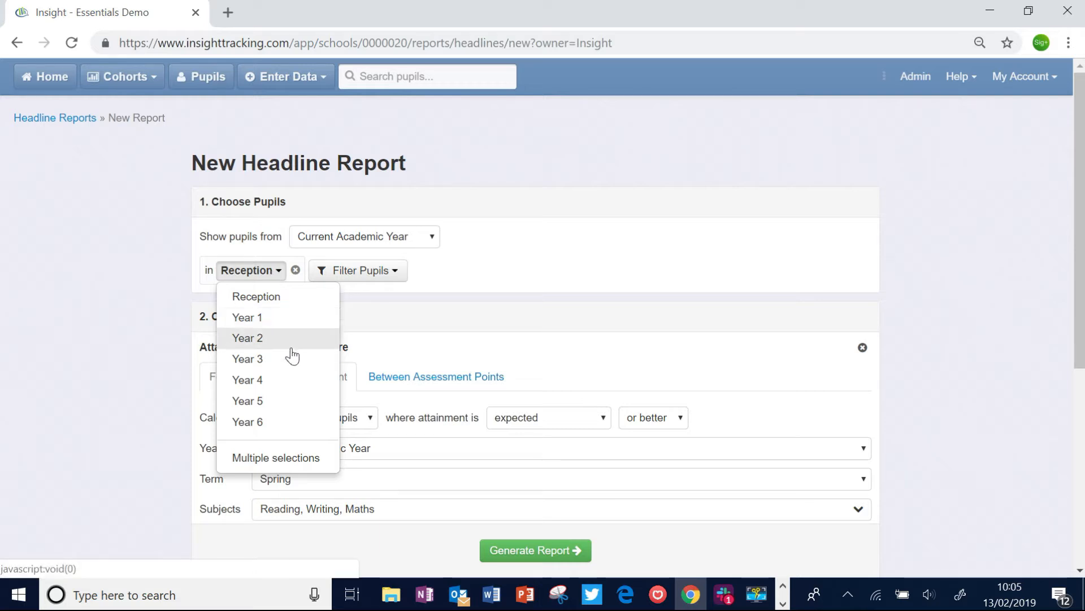
{"action": "left_click", "coordinate": [292, 458]}
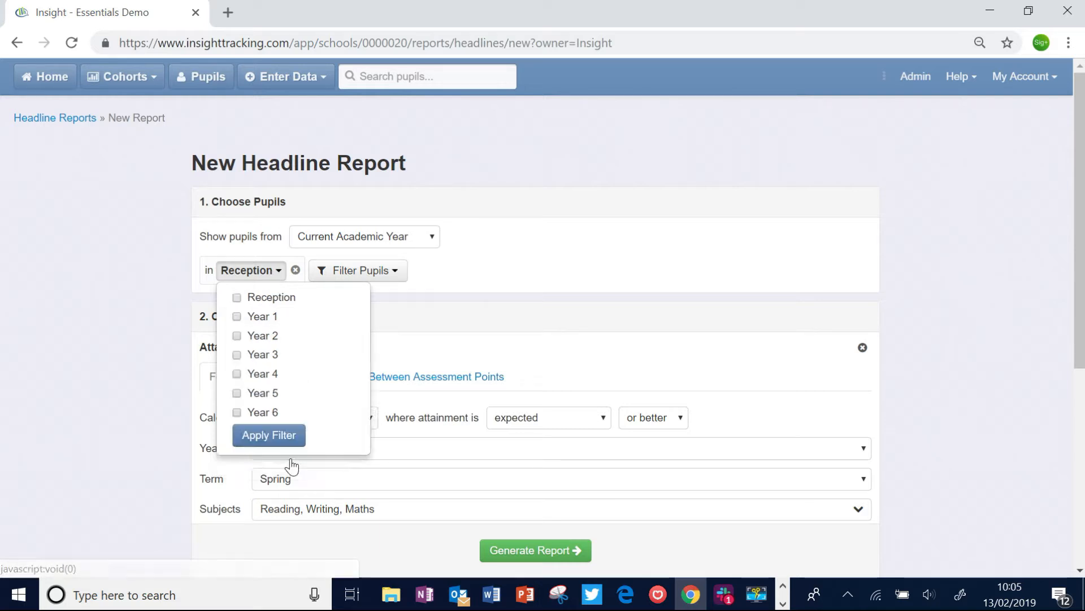
{"action": "left_click", "coordinate": [262, 354]}
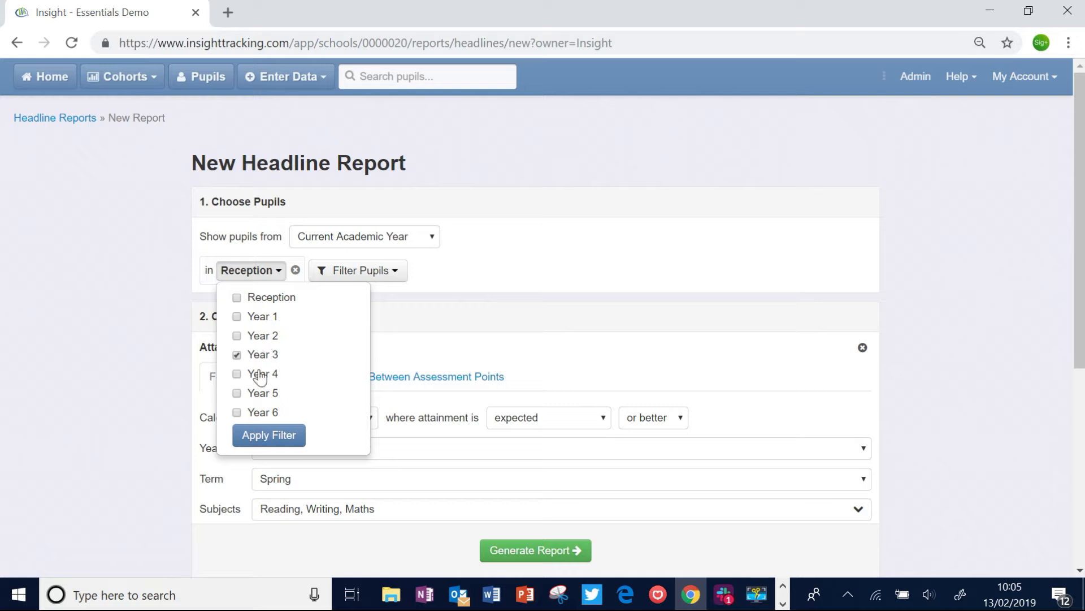
{"action": "left_click", "coordinate": [260, 375]}
{"action": "left_click", "coordinate": [257, 394]}
{"action": "left_click", "coordinate": [285, 436]}
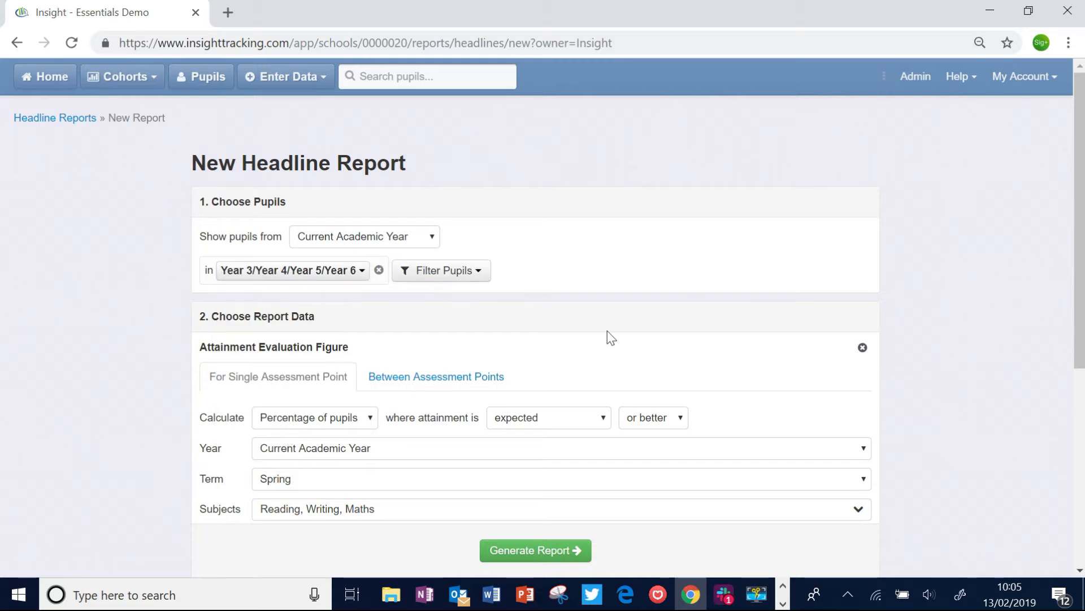
Review the attainment evaluation figure settings and generate the headline report with them
{"action": "scroll", "coordinate": [610, 338], "scroll_direction": "down", "scroll_amount": 2}
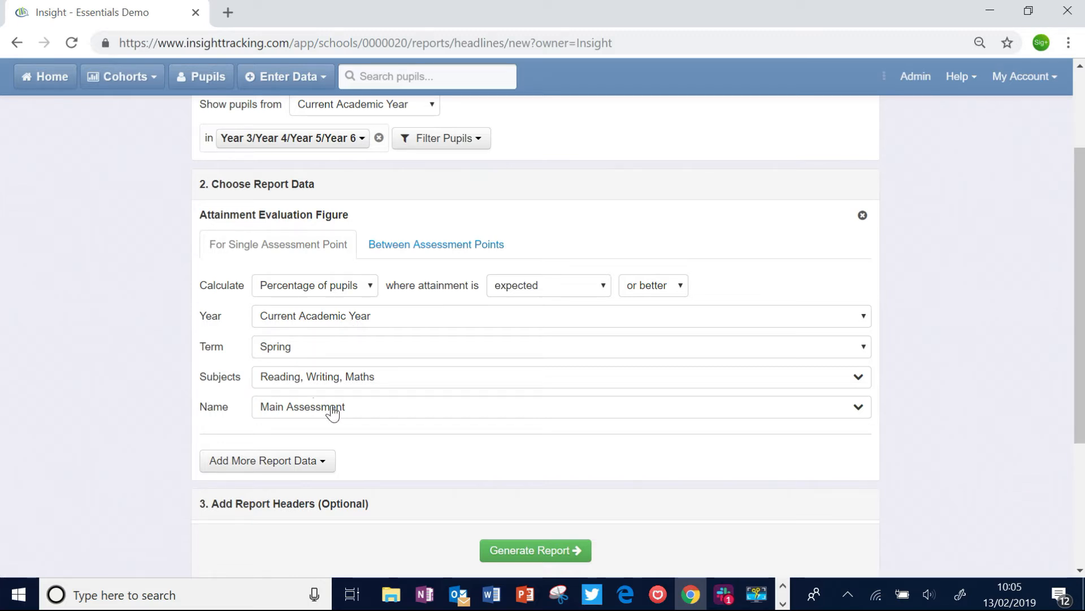
{"action": "scroll", "coordinate": [521, 424], "scroll_direction": "up", "scroll_amount": 1}
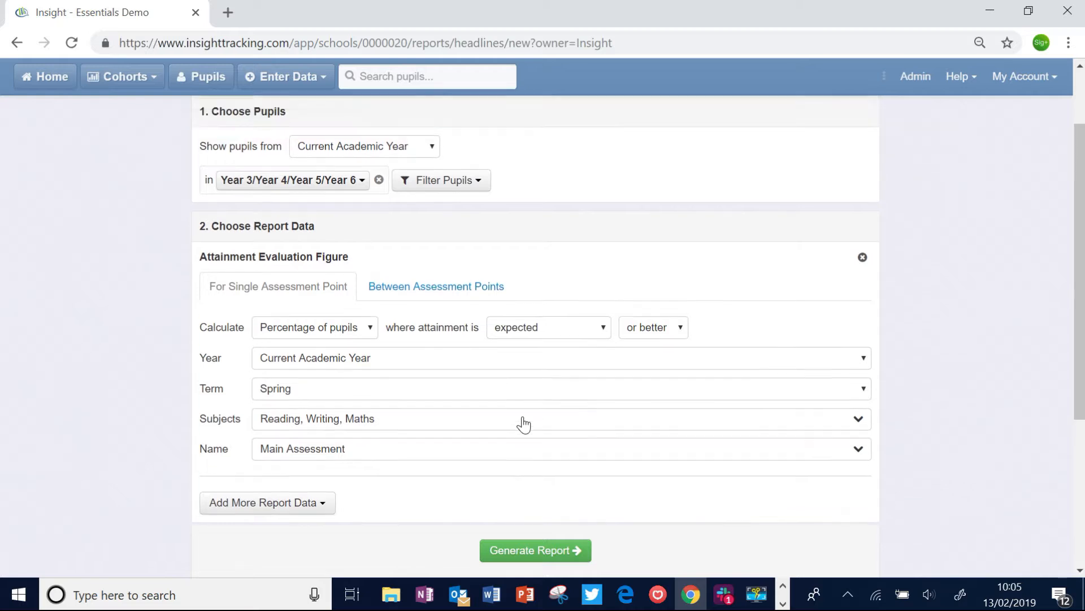
{"action": "left_click", "coordinate": [539, 556]}
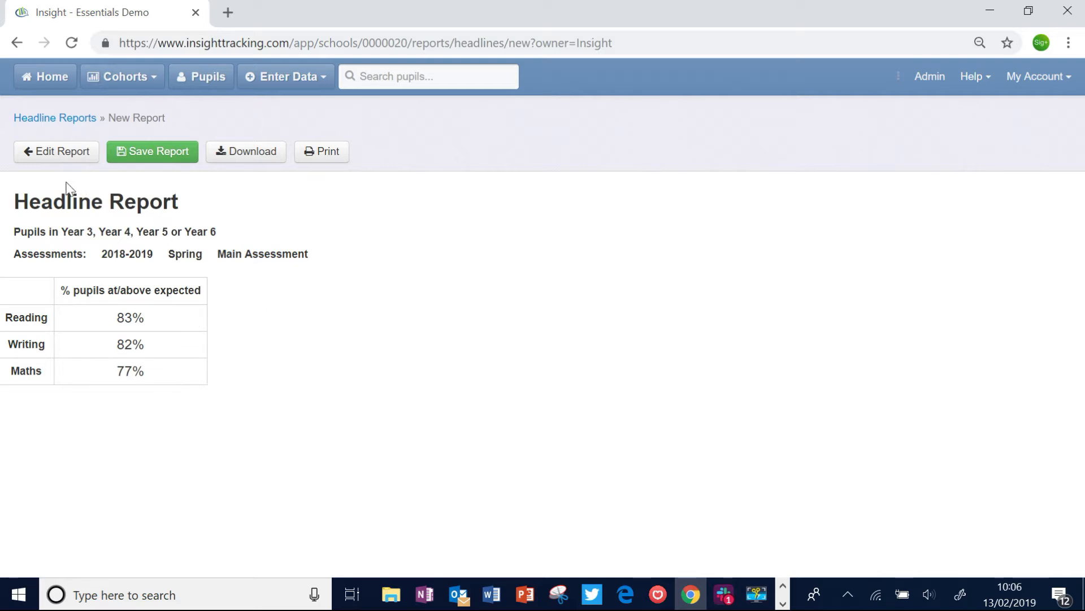
Edit the report to use Pupil Year Group as row header and Assessment Name as column header
{"action": "left_click", "coordinate": [60, 151]}
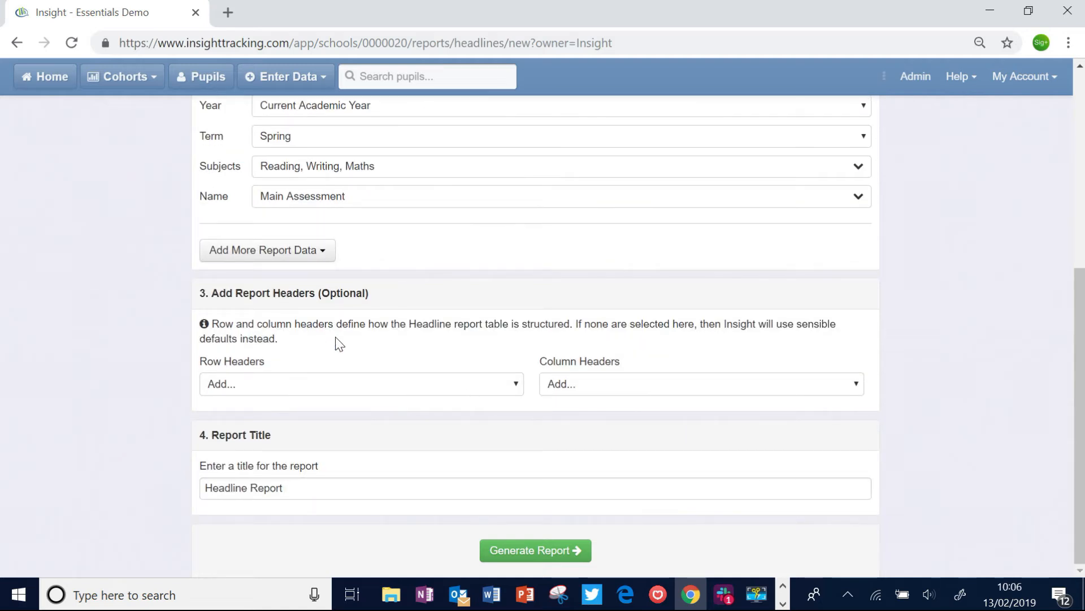
{"action": "left_click", "coordinate": [348, 389]}
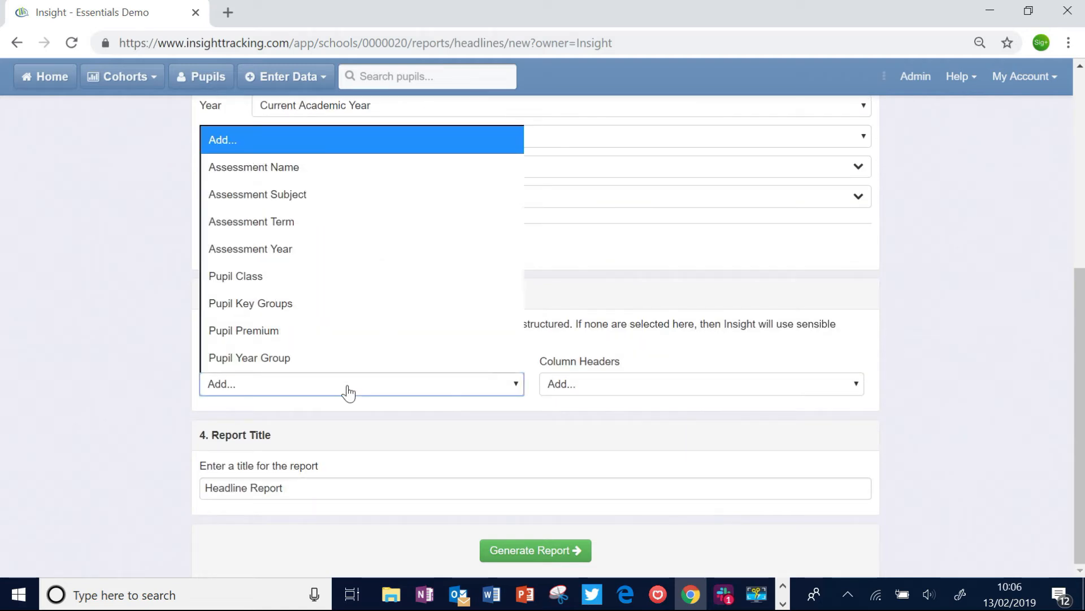
{"action": "left_click", "coordinate": [300, 362]}
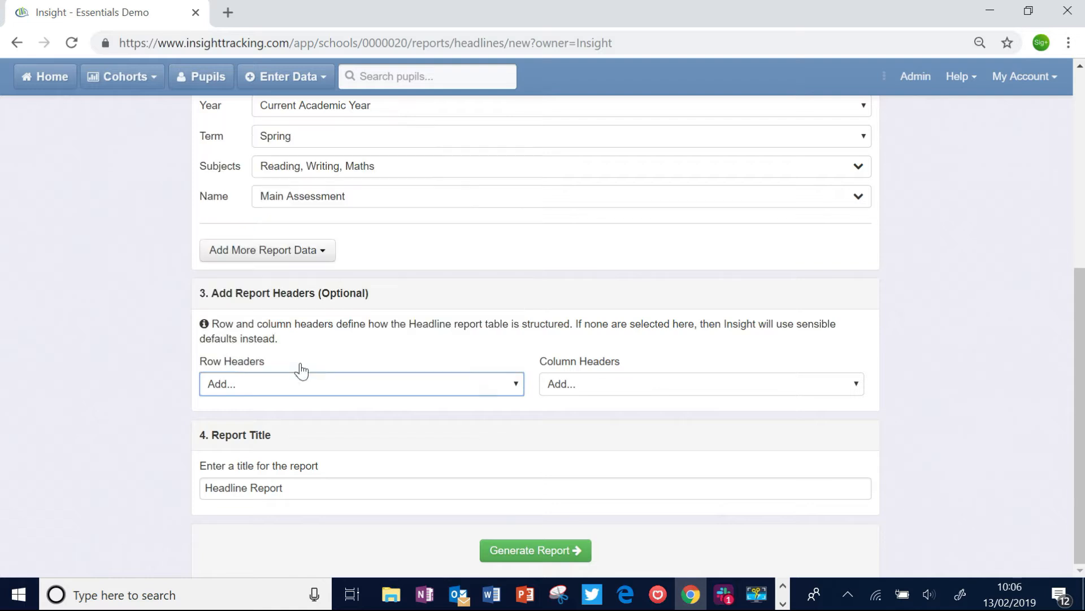
{"action": "left_click", "coordinate": [587, 388]}
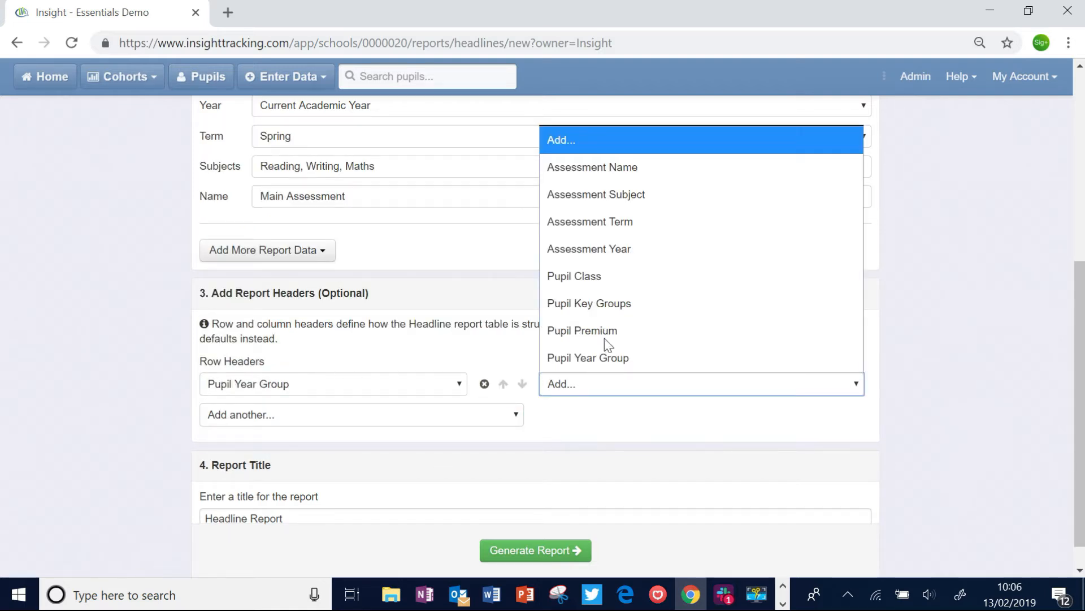
{"action": "left_click", "coordinate": [623, 174]}
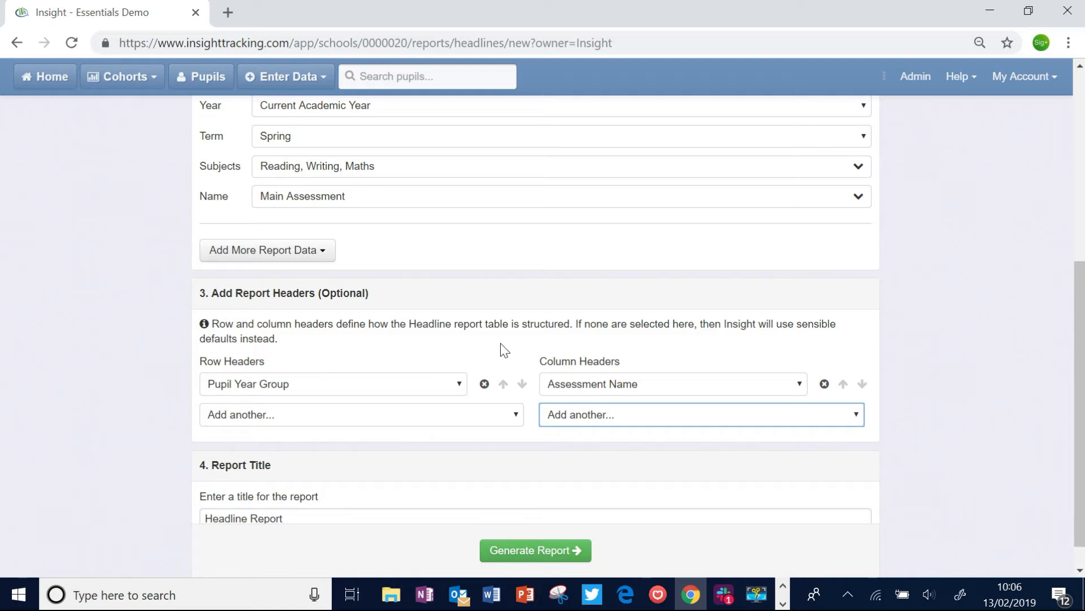
Title the report "Governors KS2 report", generate it and look through the resulting table
{"action": "scroll", "coordinate": [502, 348], "scroll_direction": "down", "scroll_amount": 1}
{"action": "left_click", "coordinate": [285, 487]}
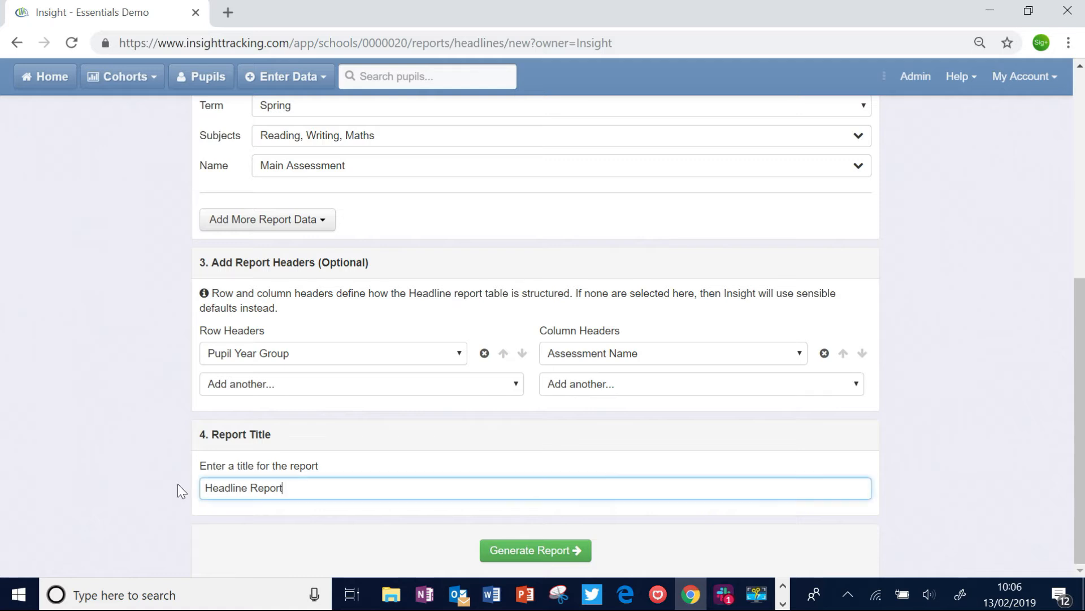
{"action": "right_click", "coordinate": [166, 485]}
{"action": "left_click", "coordinate": [373, 486]}
{"action": "left_click_drag", "start_coordinate": [290, 489], "coordinate": [202, 489]}
{"action": "type", "text": "Governors KS2 report"}
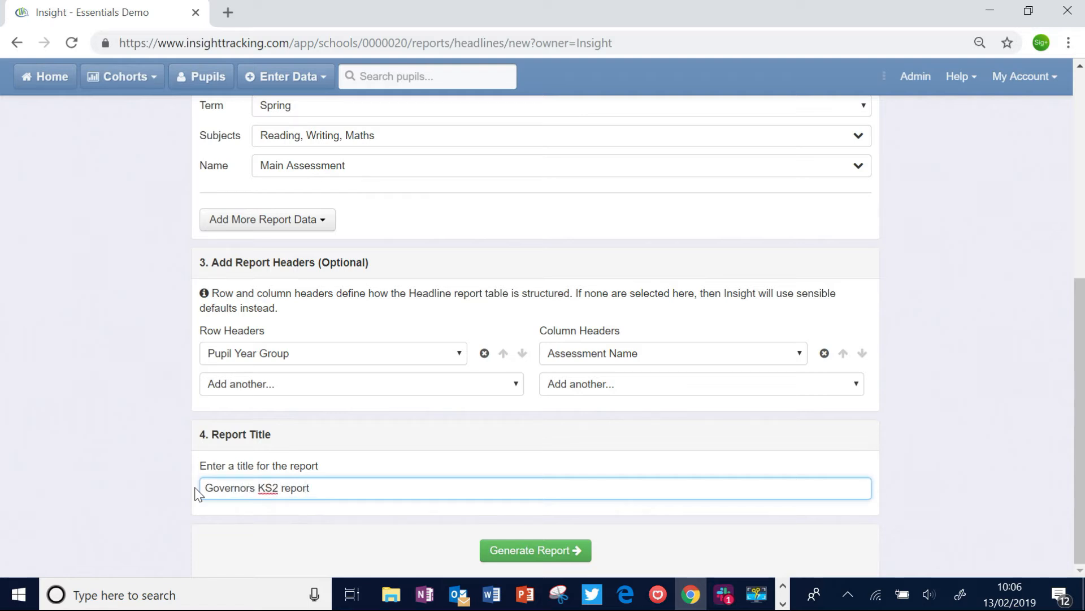
{"action": "left_click", "coordinate": [533, 550]}
{"action": "scroll", "coordinate": [381, 329], "scroll_direction": "down", "scroll_amount": 2}
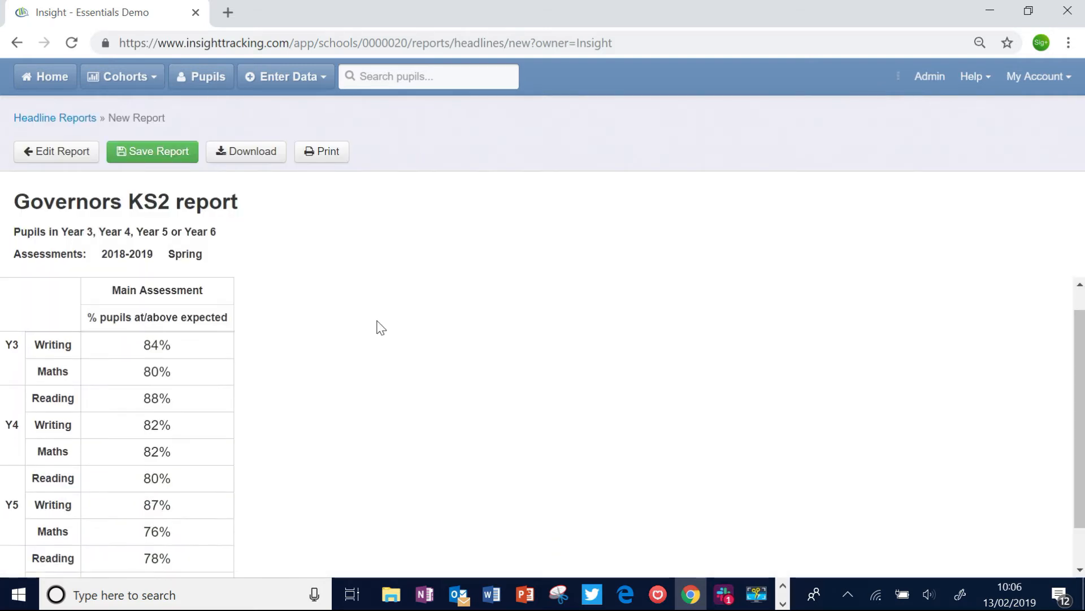
{"action": "scroll", "coordinate": [381, 329], "scroll_direction": "up", "scroll_amount": 2}
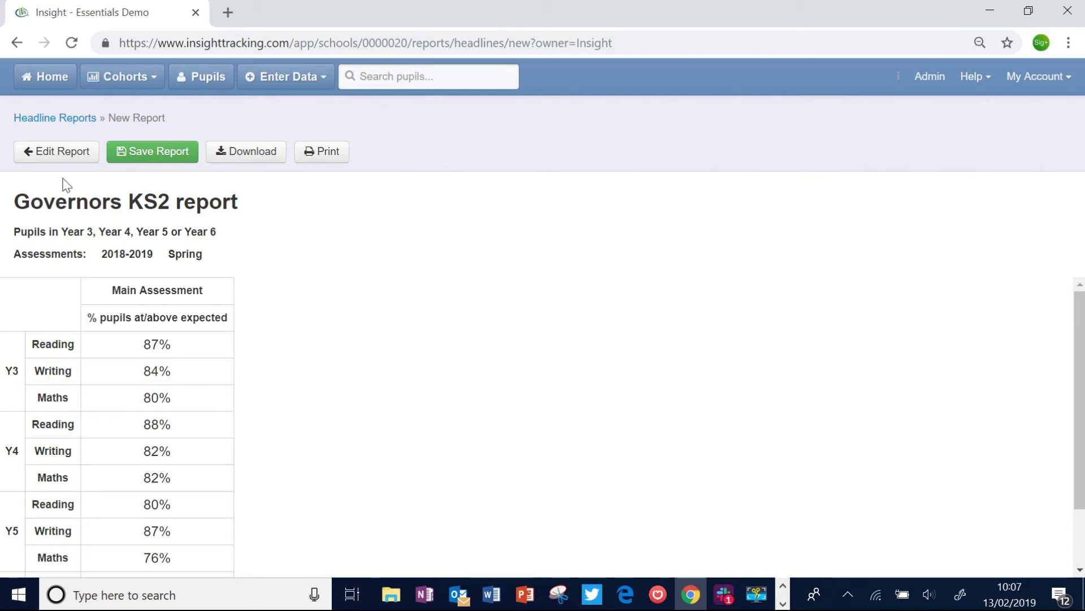
Return to editing the report and add a second Attainment Evaluation Figure to its data
{"action": "left_click", "coordinate": [56, 153]}
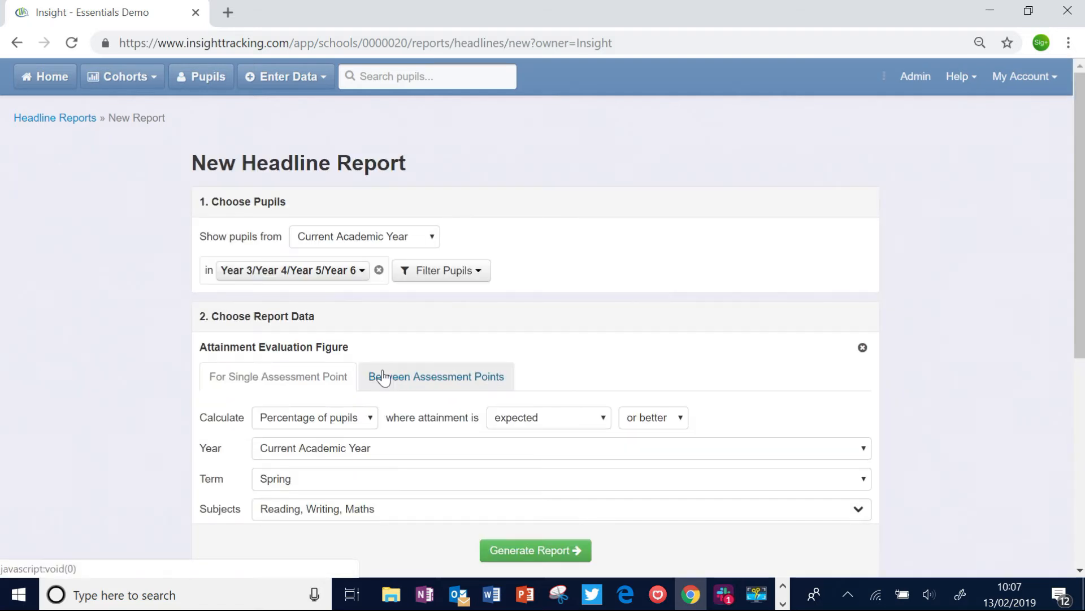
{"action": "scroll", "coordinate": [380, 373], "scroll_direction": "down", "scroll_amount": 3}
{"action": "scroll", "coordinate": [386, 378], "scroll_direction": "down", "scroll_amount": 1}
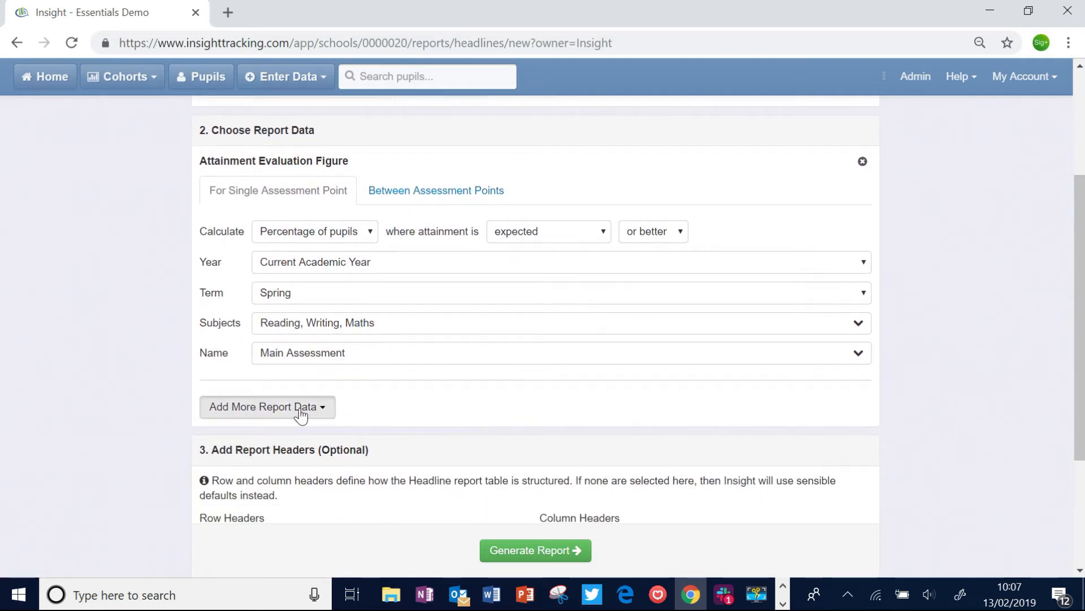
{"action": "left_click", "coordinate": [300, 411]}
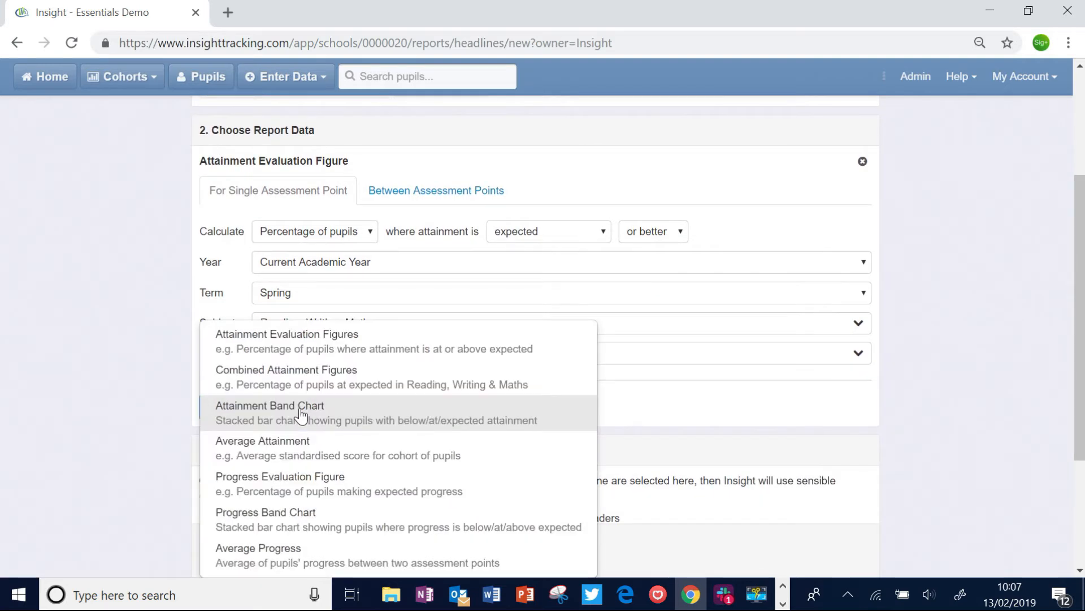
{"action": "left_click", "coordinate": [271, 349]}
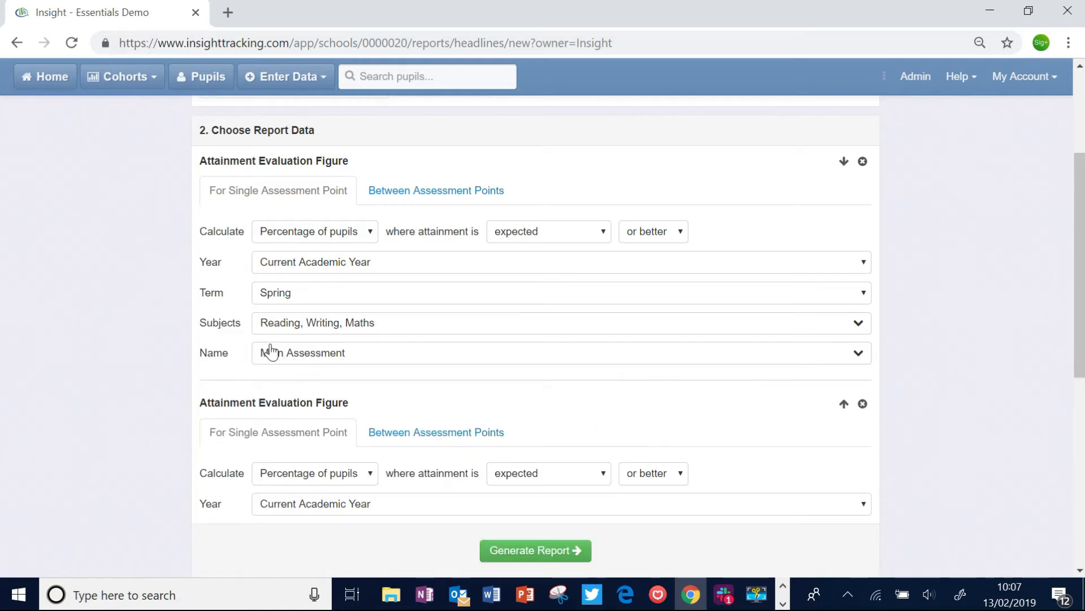
Set the second attainment figure's year to Year 2 and its term to Summer
{"action": "scroll", "coordinate": [436, 408], "scroll_direction": "down", "scroll_amount": 2}
{"action": "scroll", "coordinate": [436, 408], "scroll_direction": "down", "scroll_amount": 1}
{"action": "left_click", "coordinate": [407, 327]}
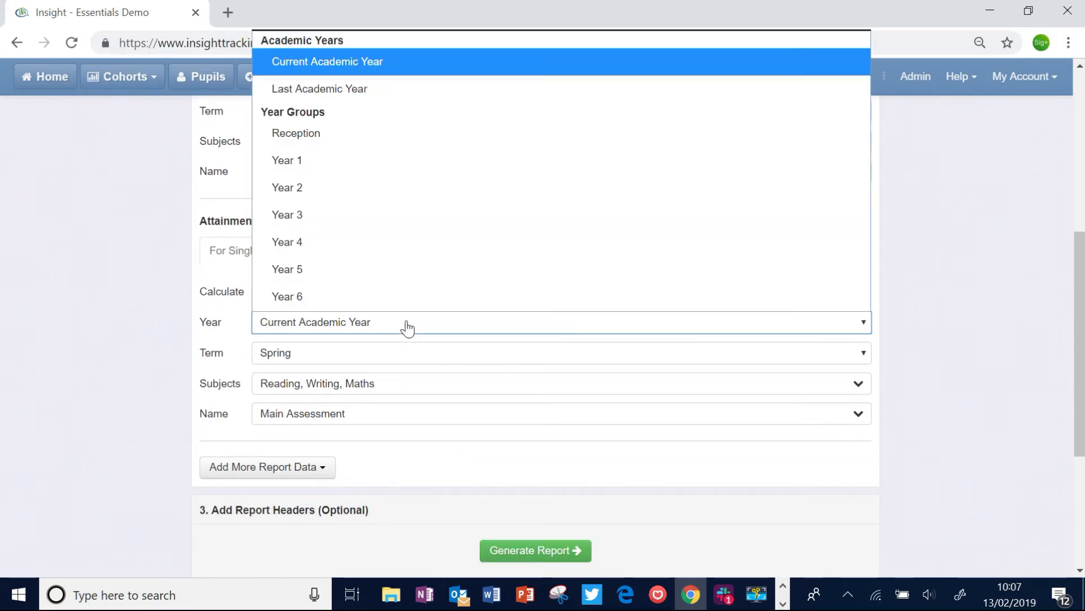
{"action": "left_click", "coordinate": [327, 187]}
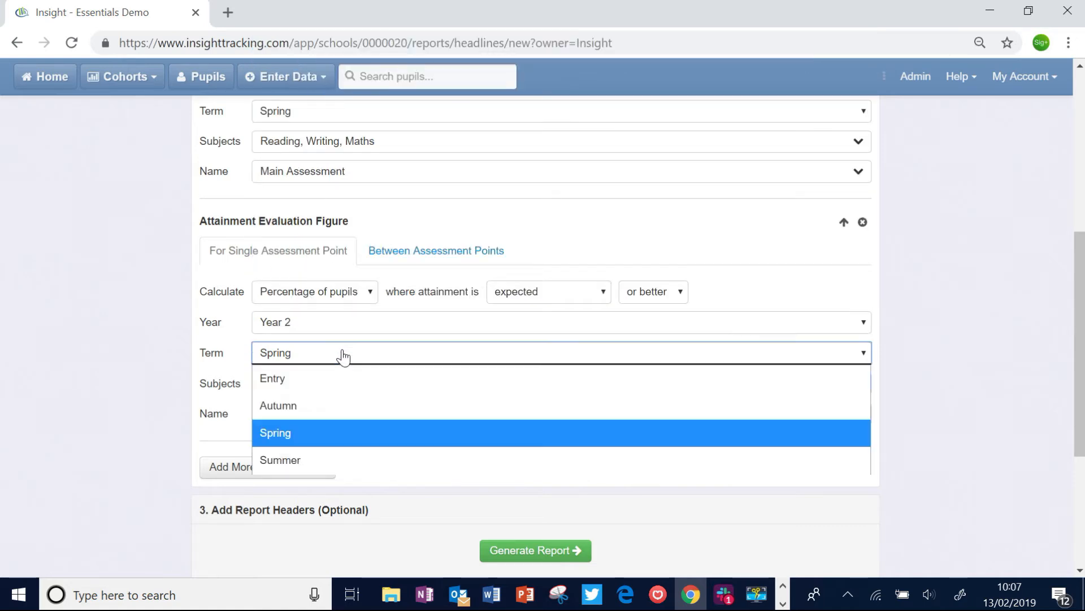
{"action": "left_click", "coordinate": [322, 466]}
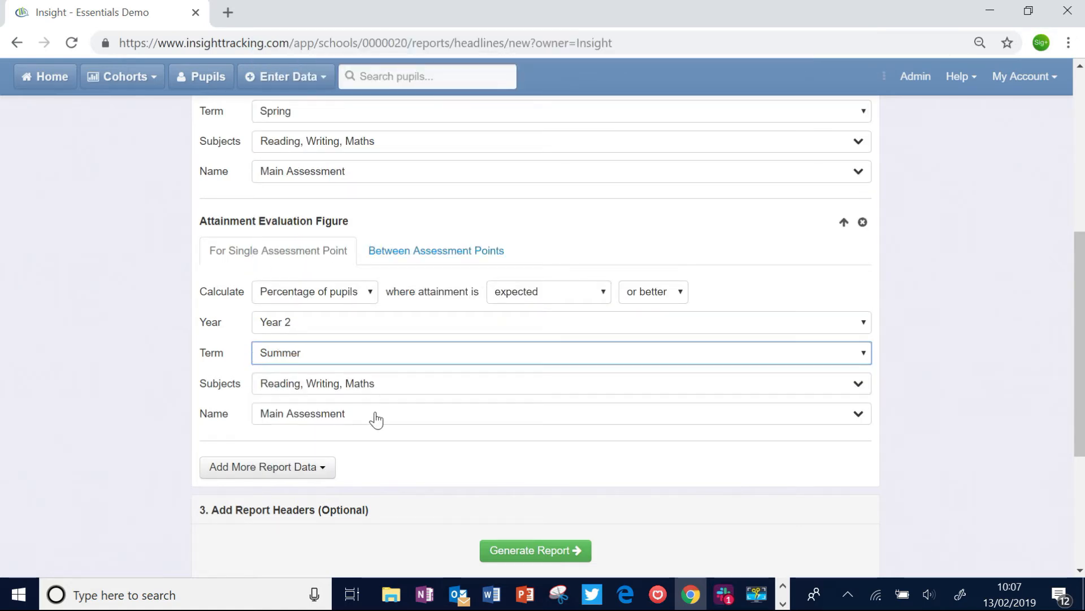
Set the second attainment figure's assessment name to SAT instead of Main Assessment, and generate the report
{"action": "left_click", "coordinate": [363, 423]}
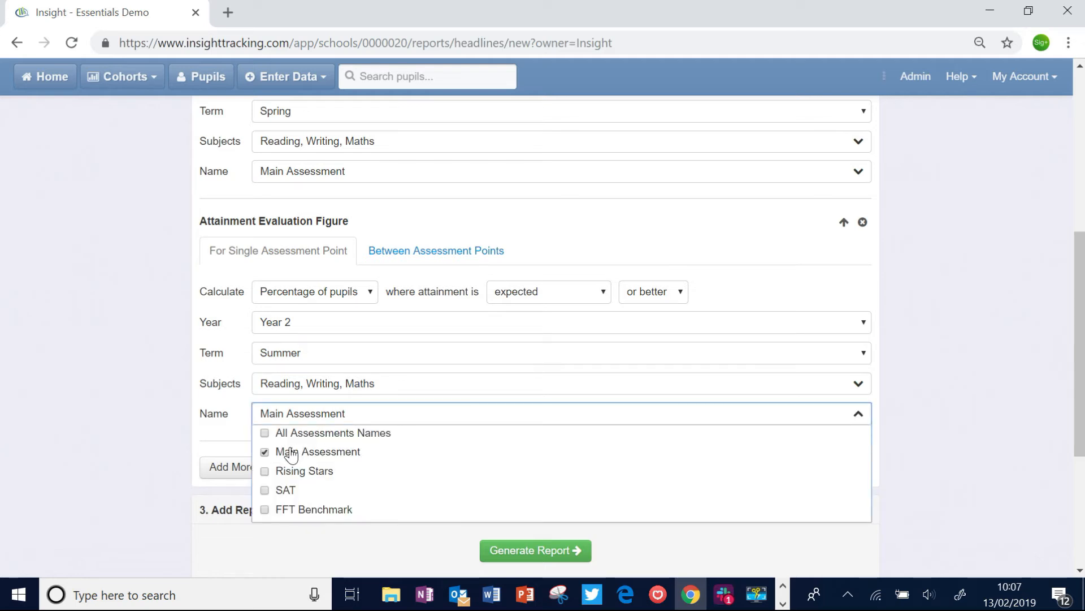
{"action": "left_click", "coordinate": [264, 452]}
{"action": "left_click", "coordinate": [265, 490]}
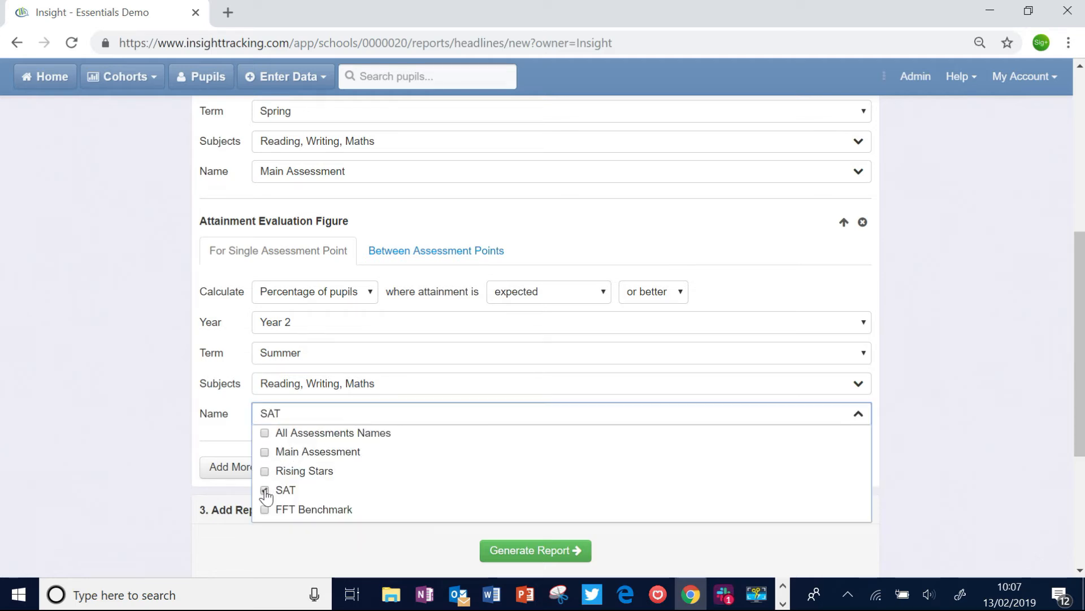
{"action": "left_click", "coordinate": [517, 550]}
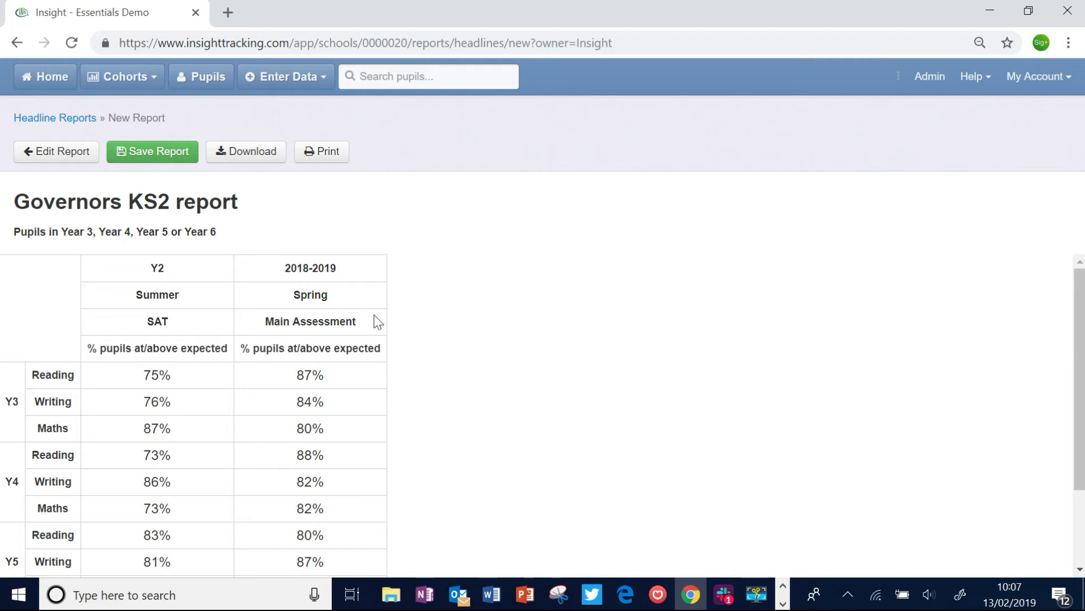
{"action": "scroll", "coordinate": [495, 382], "scroll_direction": "down", "scroll_amount": 2}
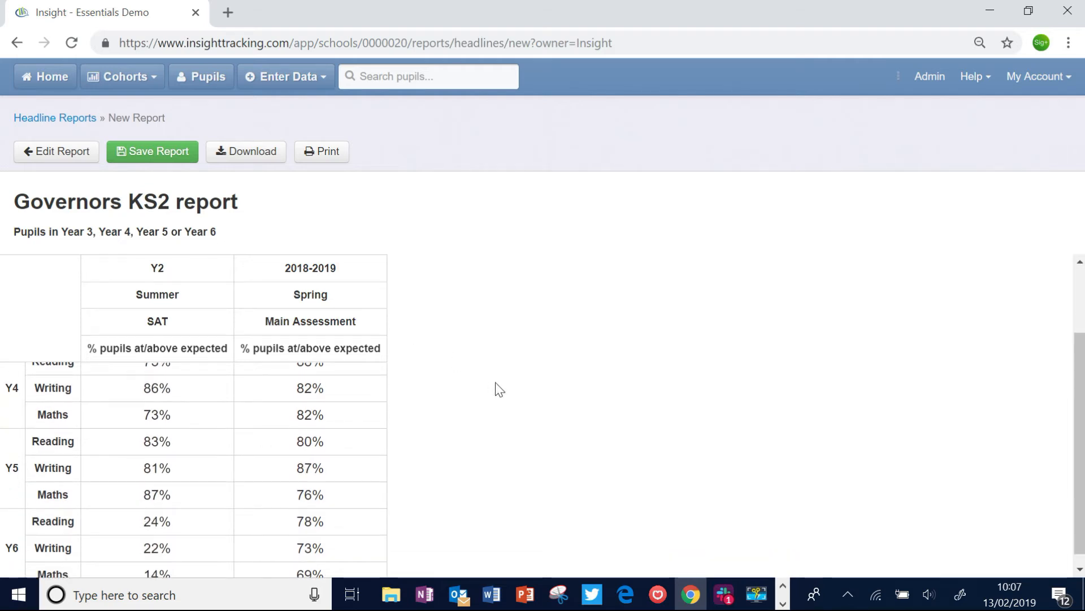
Edit the report to add an Attainment Band Chart to its data, and generate it again
{"action": "scroll", "coordinate": [495, 382], "scroll_direction": "up", "scroll_amount": 2}
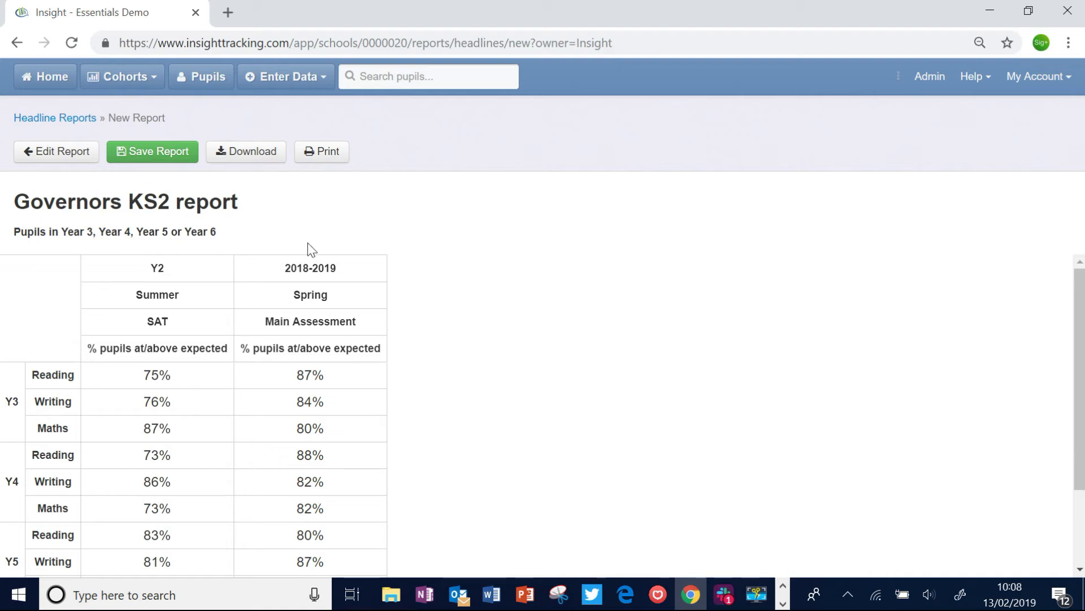
{"action": "left_click", "coordinate": [51, 154]}
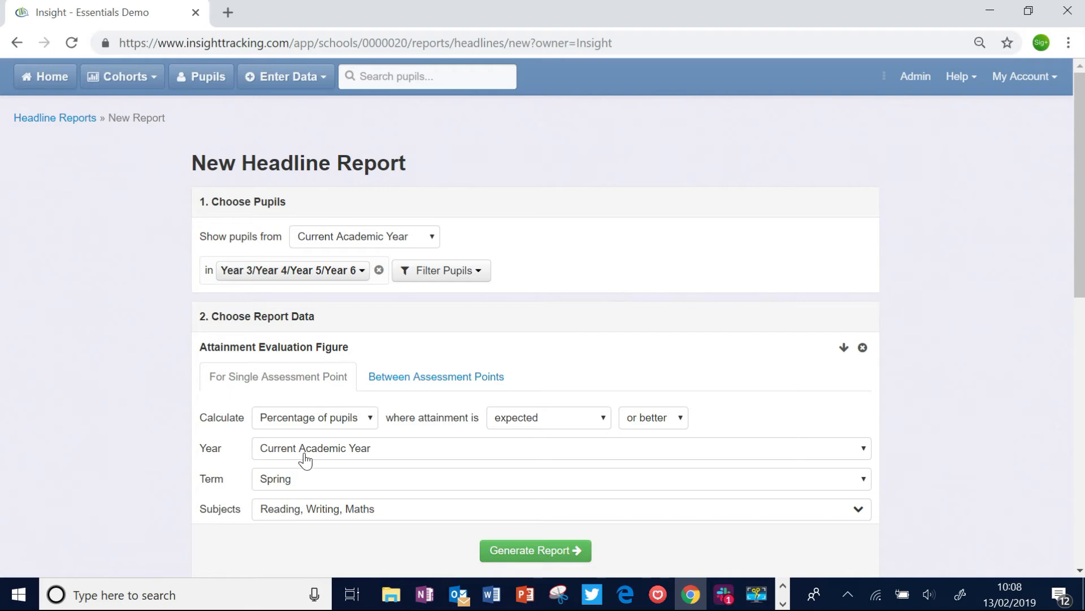
{"action": "scroll", "coordinate": [453, 461], "scroll_direction": "down", "scroll_amount": 3}
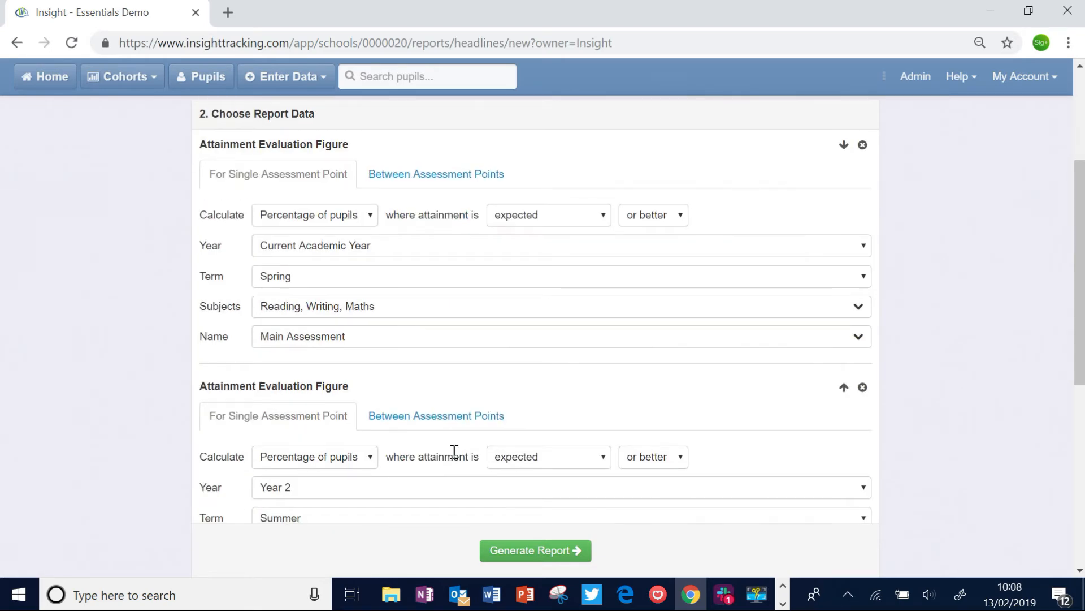
{"action": "scroll", "coordinate": [454, 451], "scroll_direction": "down", "scroll_amount": 3}
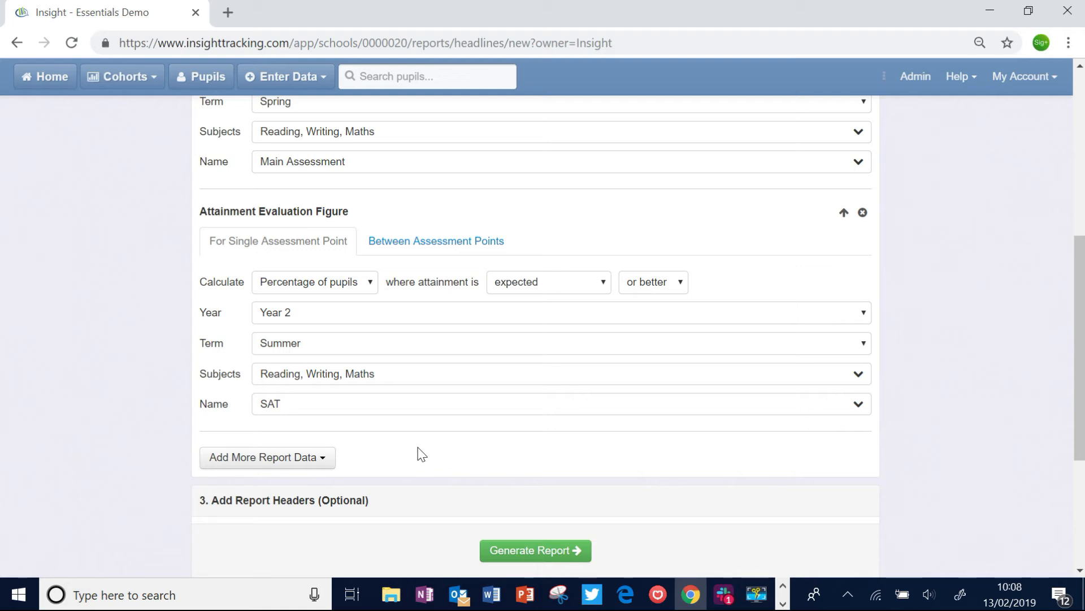
{"action": "left_click", "coordinate": [314, 457]}
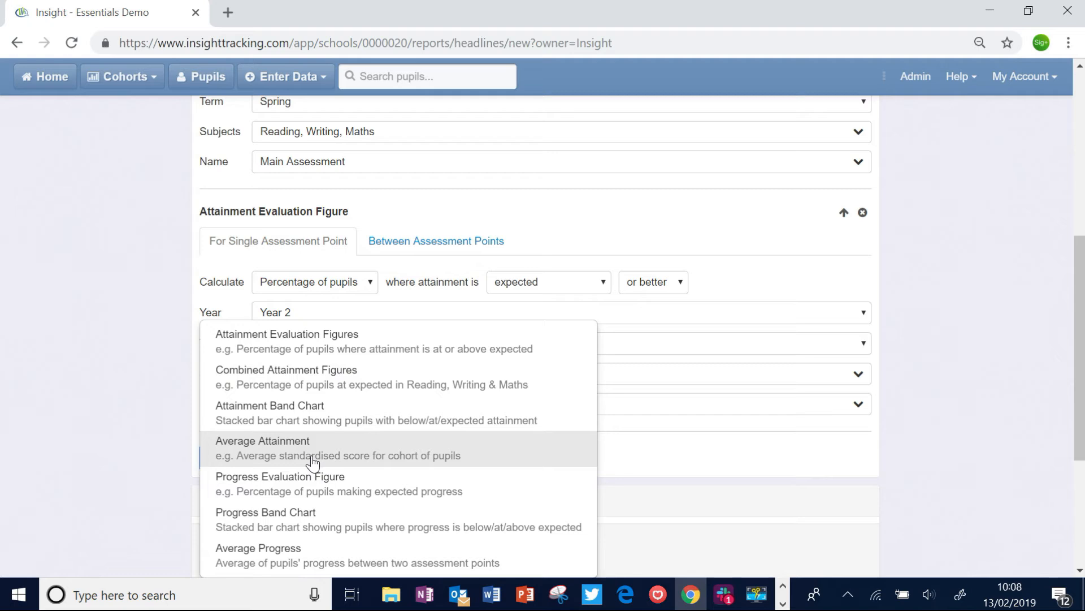
{"action": "left_click", "coordinate": [276, 418]}
{"action": "scroll", "coordinate": [441, 421], "scroll_direction": "down", "scroll_amount": 3}
{"action": "scroll", "coordinate": [440, 420], "scroll_direction": "down", "scroll_amount": 3}
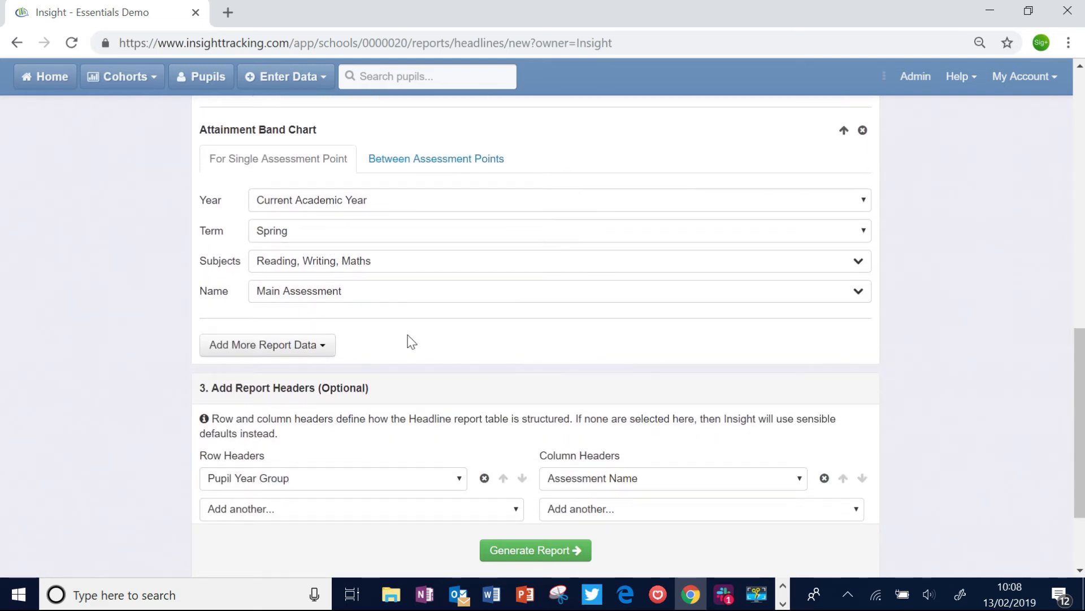
{"action": "left_click", "coordinate": [530, 554]}
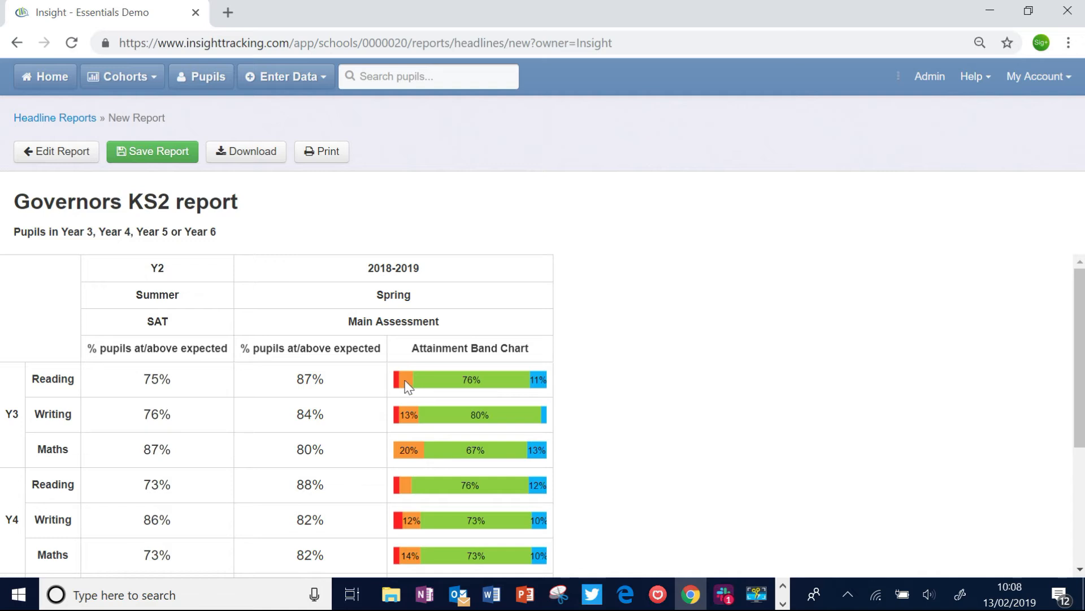
{"action": "mouse_move", "coordinate": [397, 386]}
Return to editing the report and add a second Attainment Band Chart to its data
{"action": "left_click", "coordinate": [58, 153]}
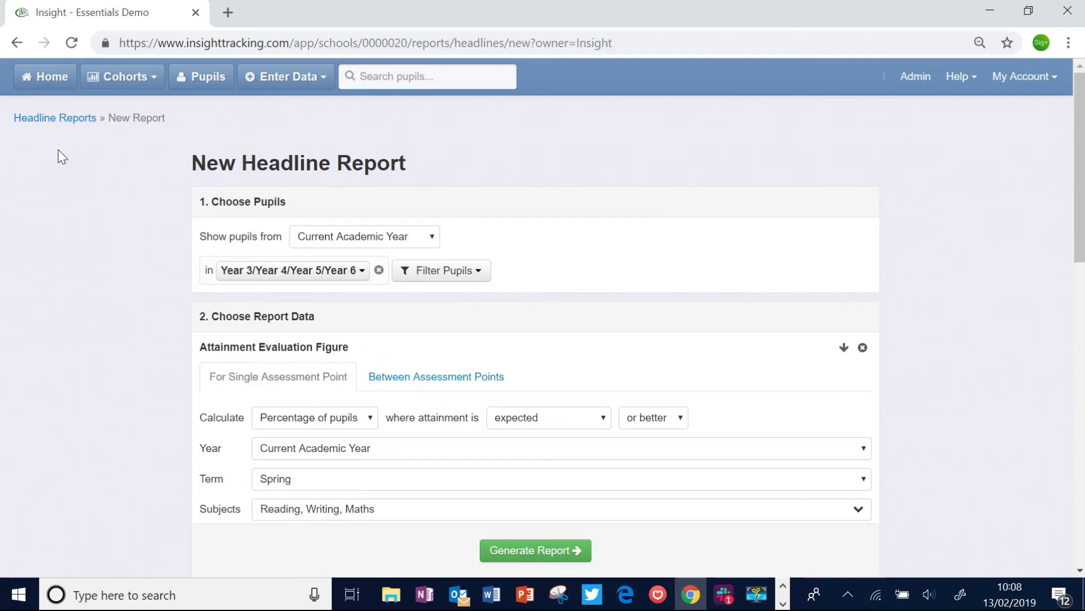
{"action": "scroll", "coordinate": [85, 337], "scroll_direction": "down", "scroll_amount": 15}
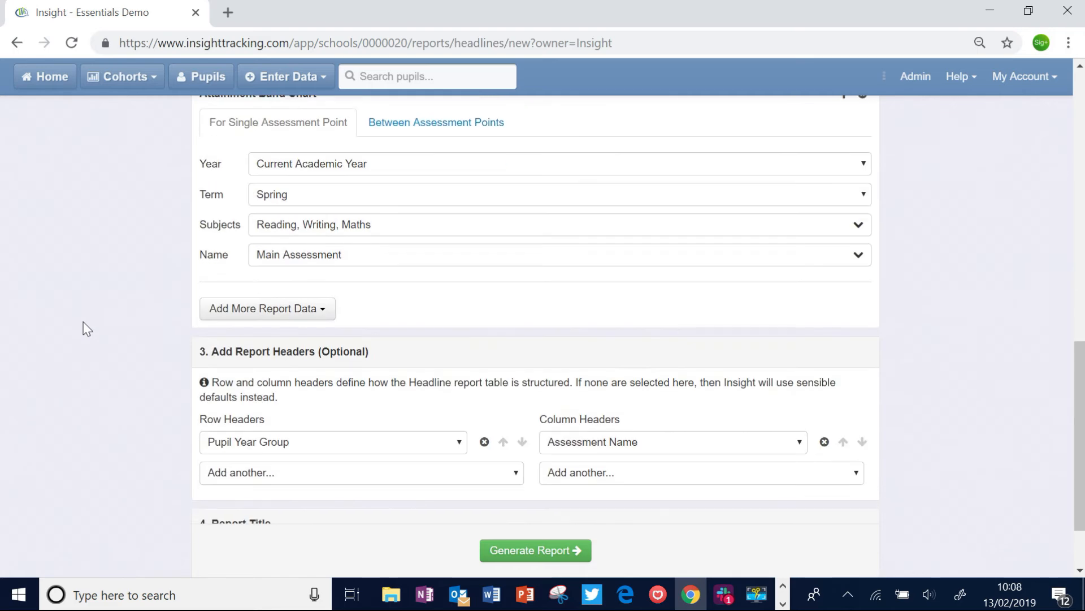
{"action": "left_click", "coordinate": [243, 318]}
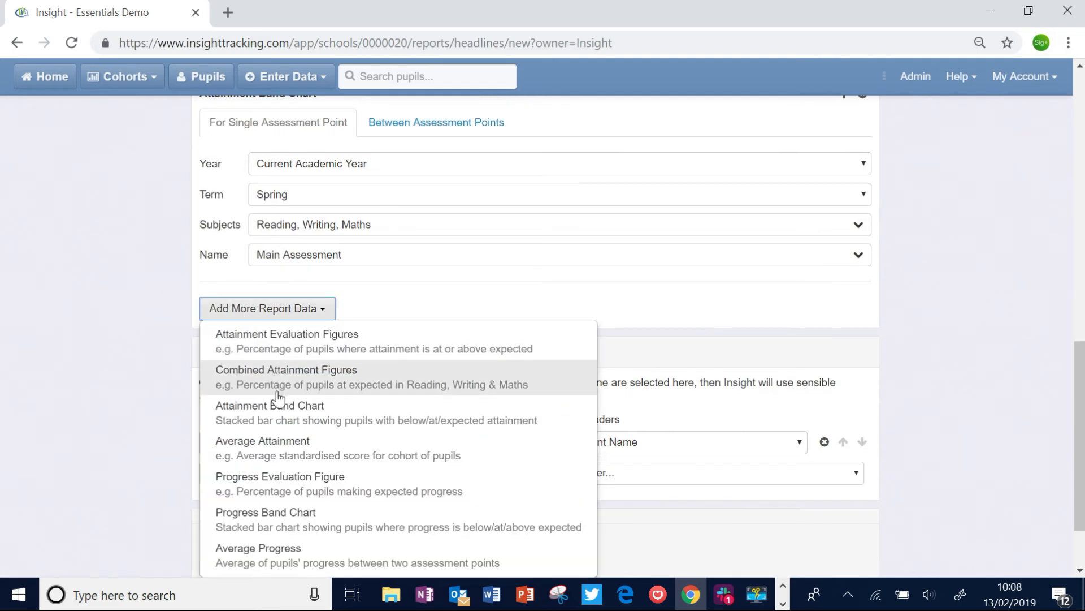
{"action": "left_click", "coordinate": [283, 419]}
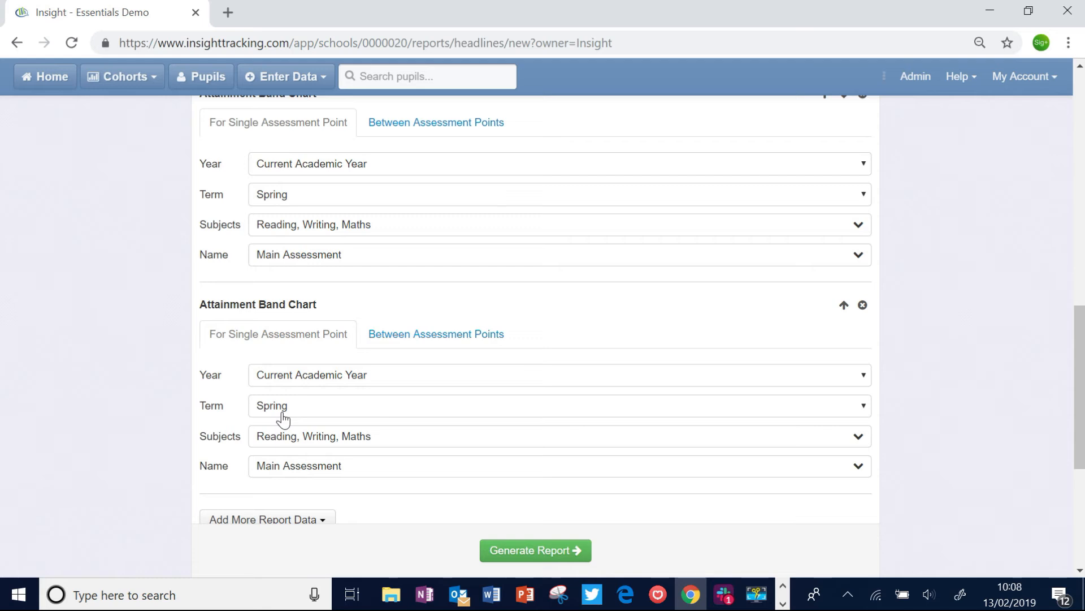
Set the second band chart's year to Year 2 and its term to Summer
{"action": "left_click", "coordinate": [360, 384]}
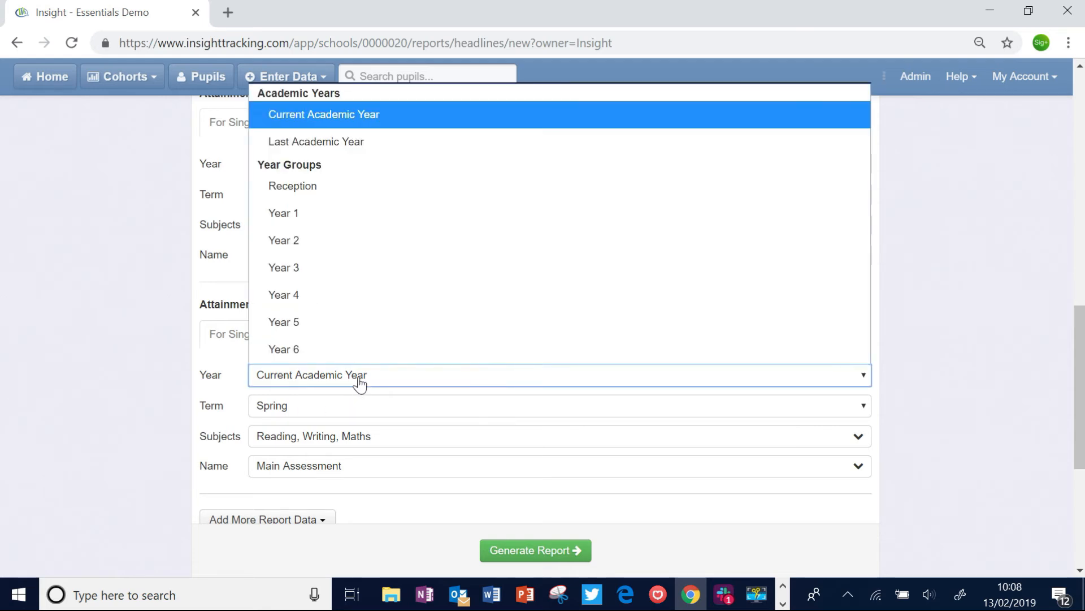
{"action": "left_click", "coordinate": [299, 249]}
{"action": "left_click", "coordinate": [318, 411]}
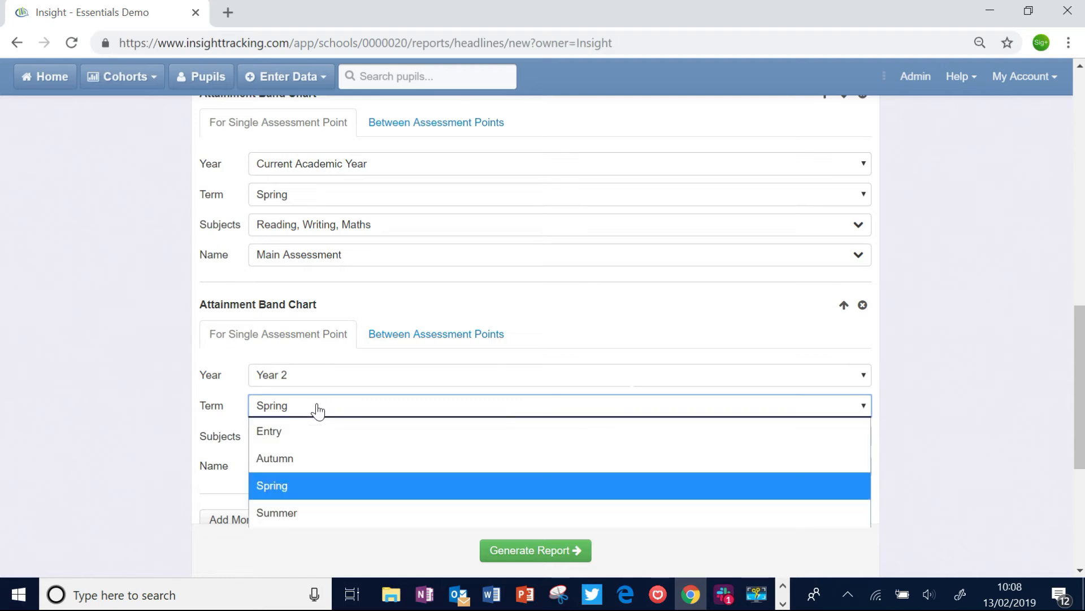
{"action": "left_click", "coordinate": [314, 512]}
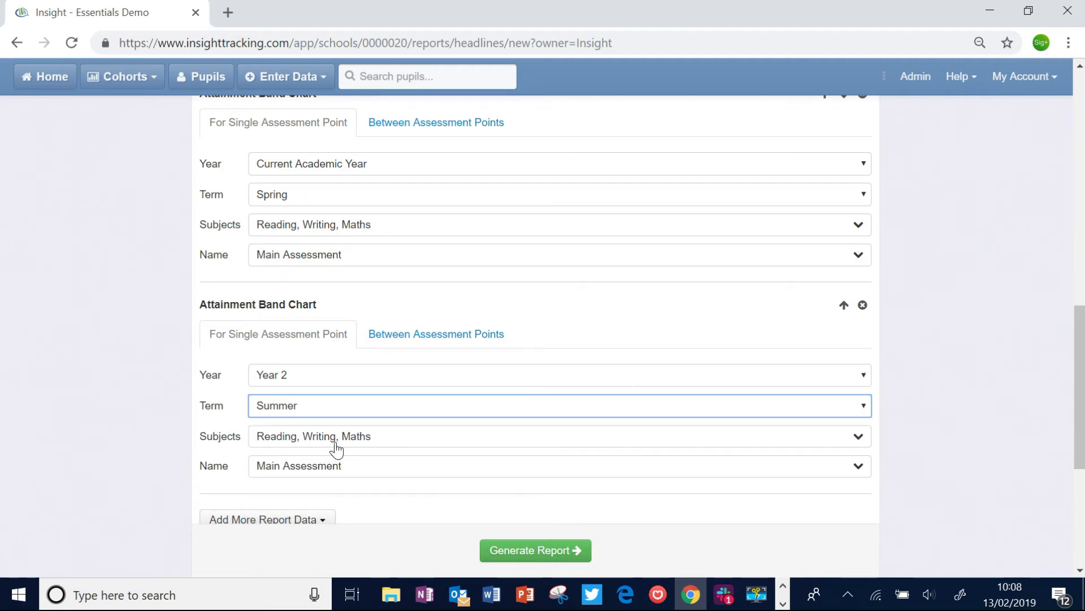
Set the second band chart's assessment name to SAT instead of Main Assessment, and generate the report
{"action": "left_click", "coordinate": [337, 477]}
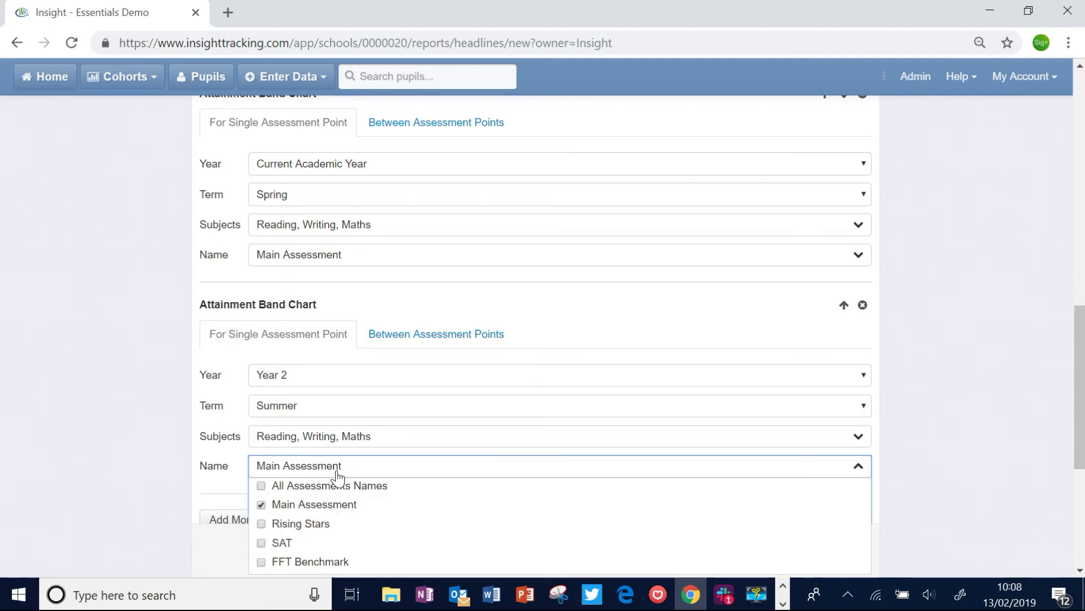
{"action": "left_click", "coordinate": [262, 505]}
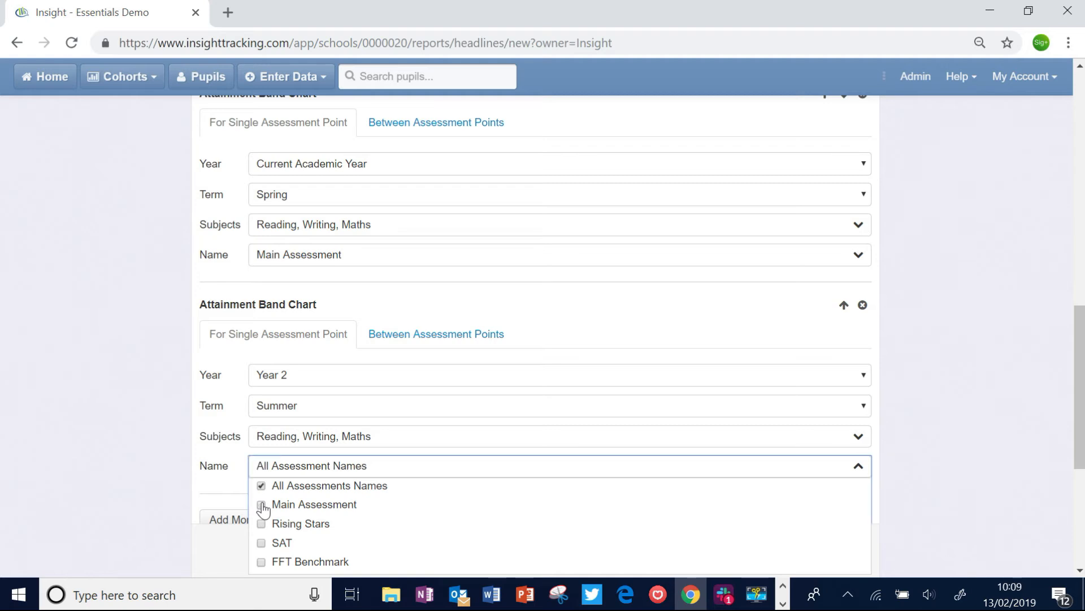
{"action": "left_click", "coordinate": [262, 541]}
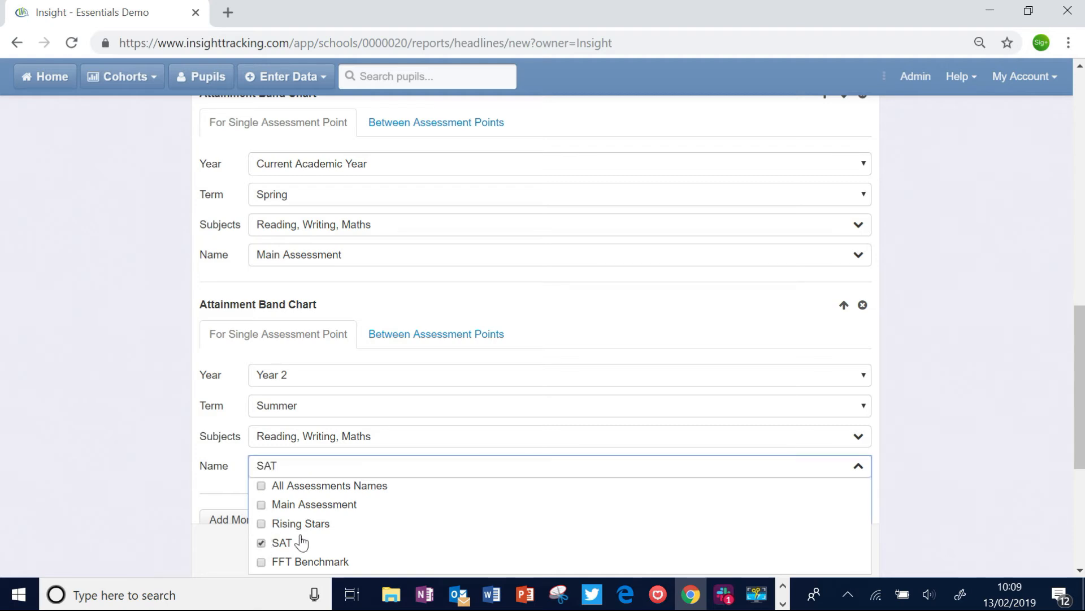
{"action": "scroll", "coordinate": [393, 509], "scroll_direction": "down", "scroll_amount": 3}
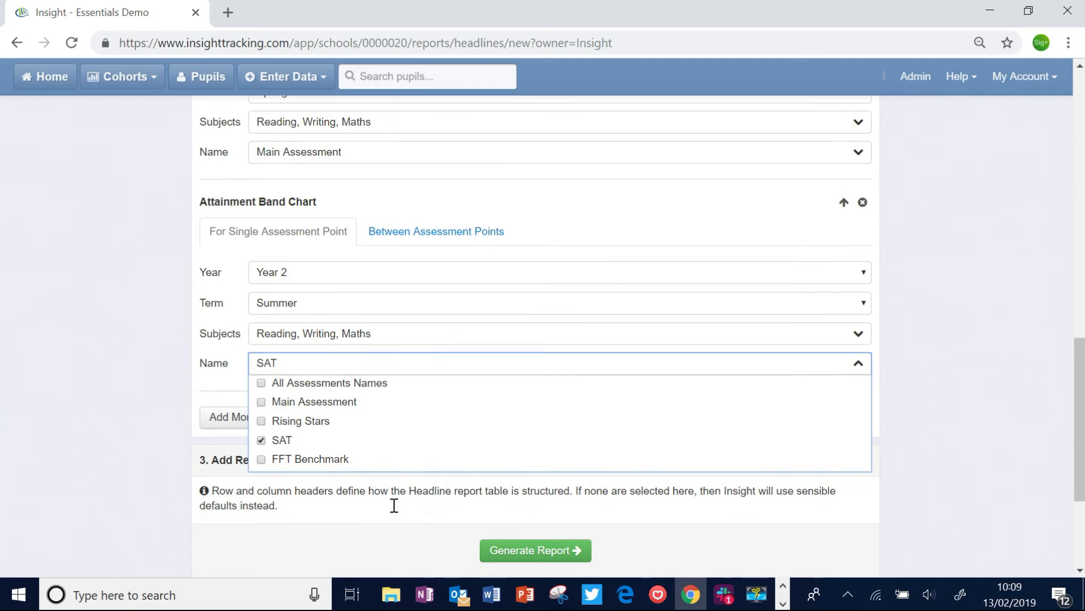
{"action": "scroll", "coordinate": [394, 505], "scroll_direction": "down", "scroll_amount": 1}
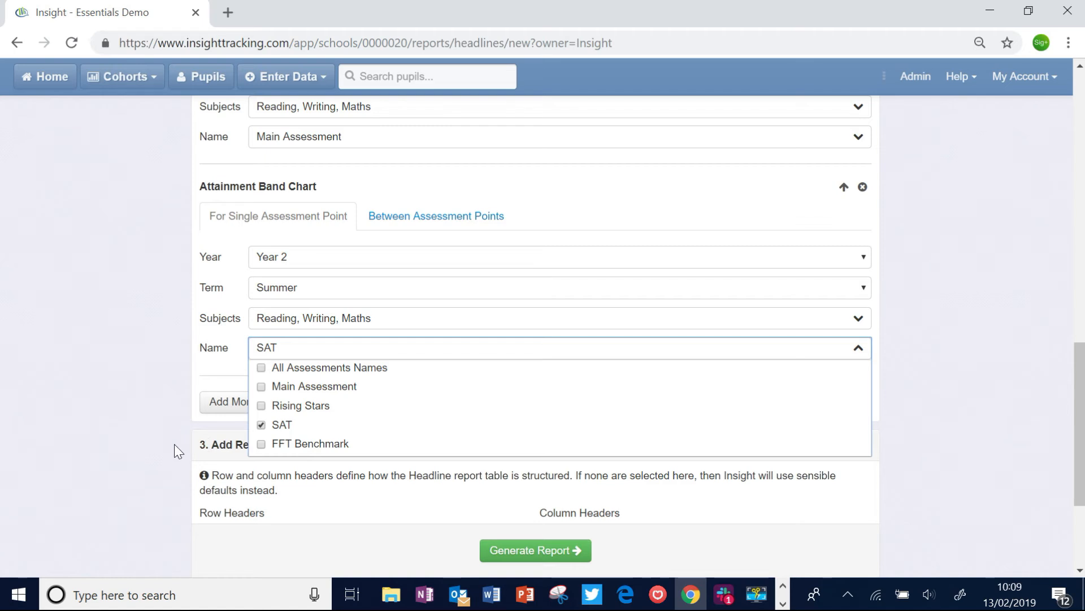
{"action": "left_click", "coordinate": [530, 550]}
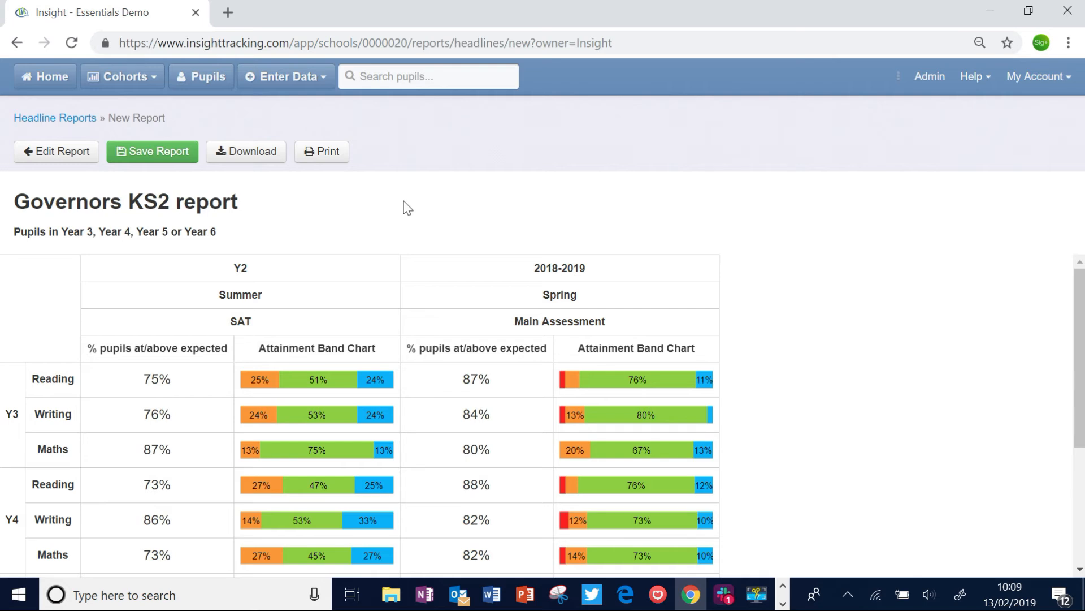
Edit the report to add a Combined Attainment Figure for Reading, Writing and Maths, and generate it again
{"action": "left_click", "coordinate": [63, 158]}
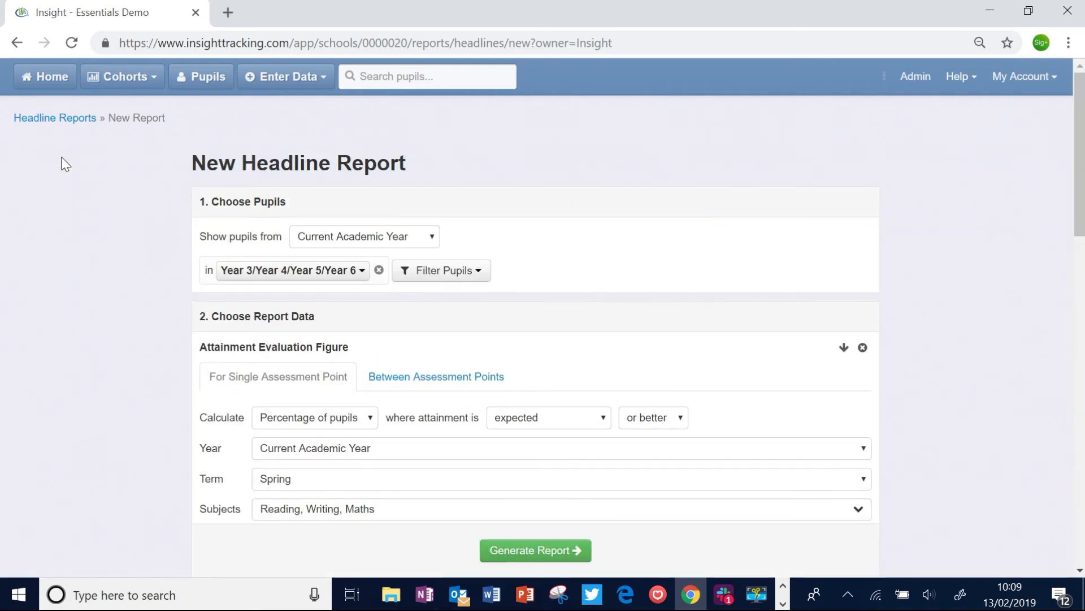
{"action": "scroll", "coordinate": [369, 389], "scroll_direction": "down", "scroll_amount": 10}
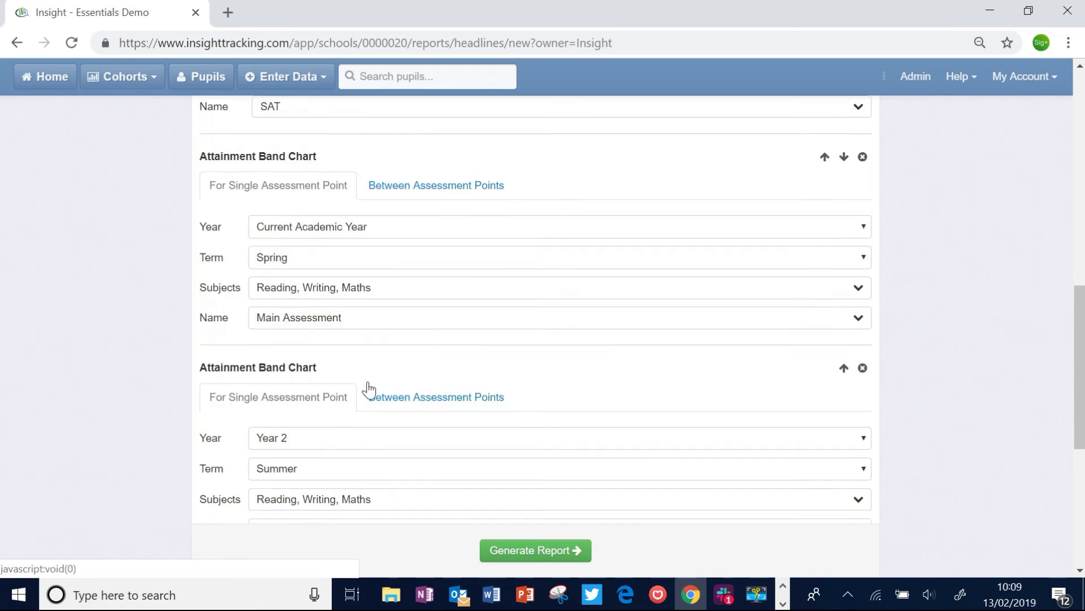
{"action": "scroll", "coordinate": [369, 389], "scroll_direction": "down", "scroll_amount": 4}
{"action": "left_click", "coordinate": [274, 422]}
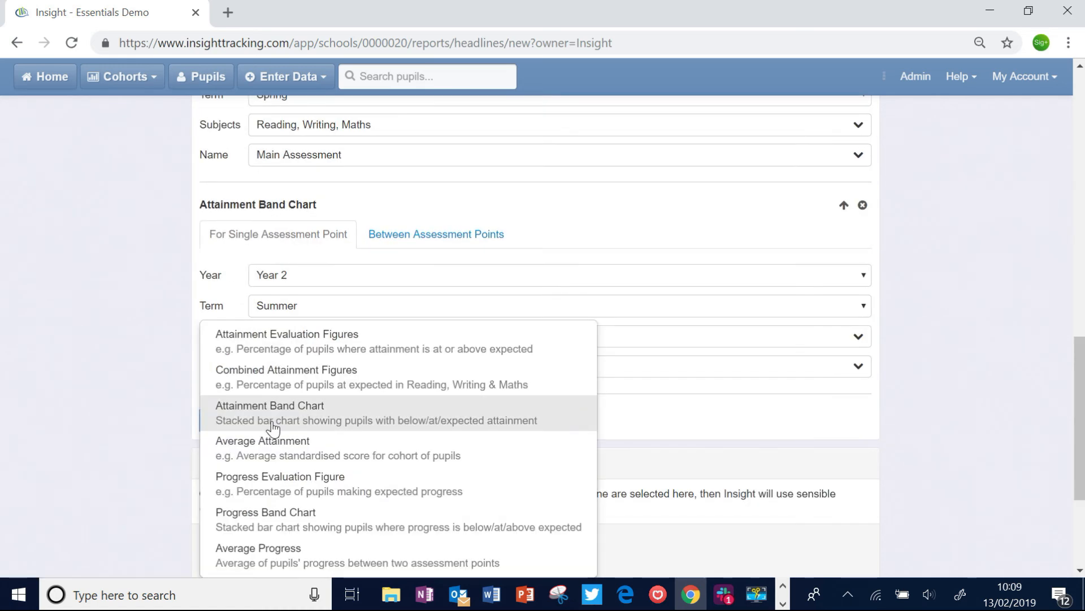
{"action": "left_click", "coordinate": [287, 385]}
{"action": "scroll", "coordinate": [453, 424], "scroll_direction": "down", "scroll_amount": 3}
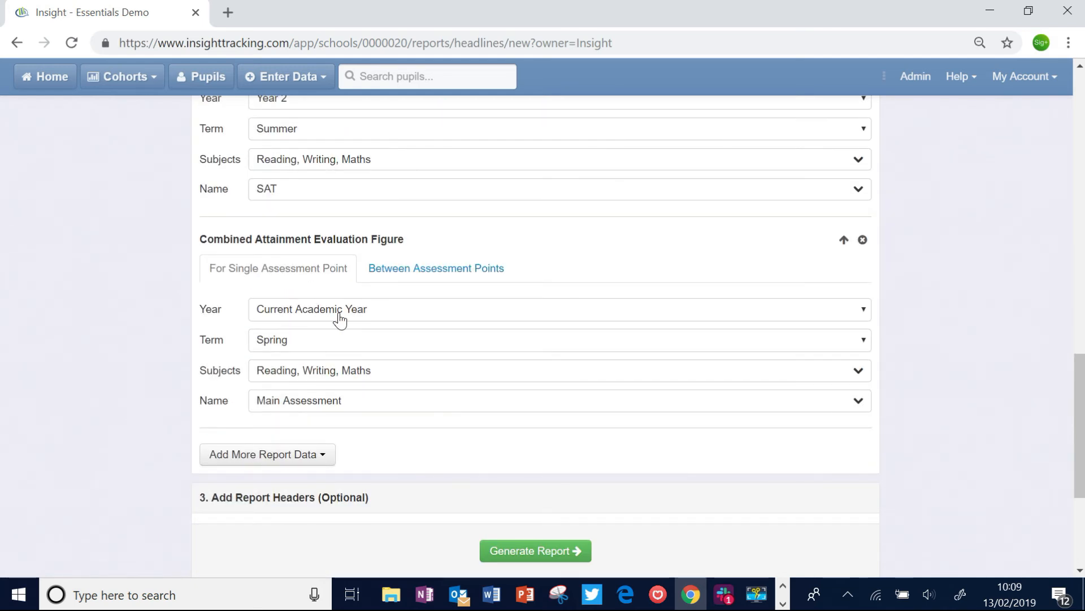
{"action": "left_click", "coordinate": [546, 553]}
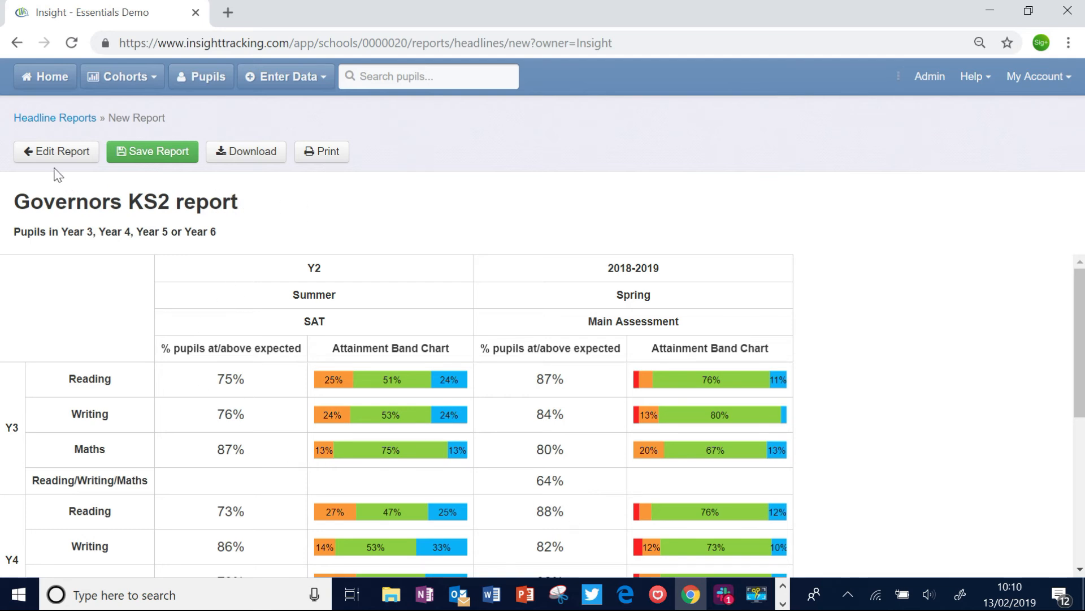
Return to editing the report and add a second Combined Attainment Figure to its data
{"action": "left_click", "coordinate": [52, 151]}
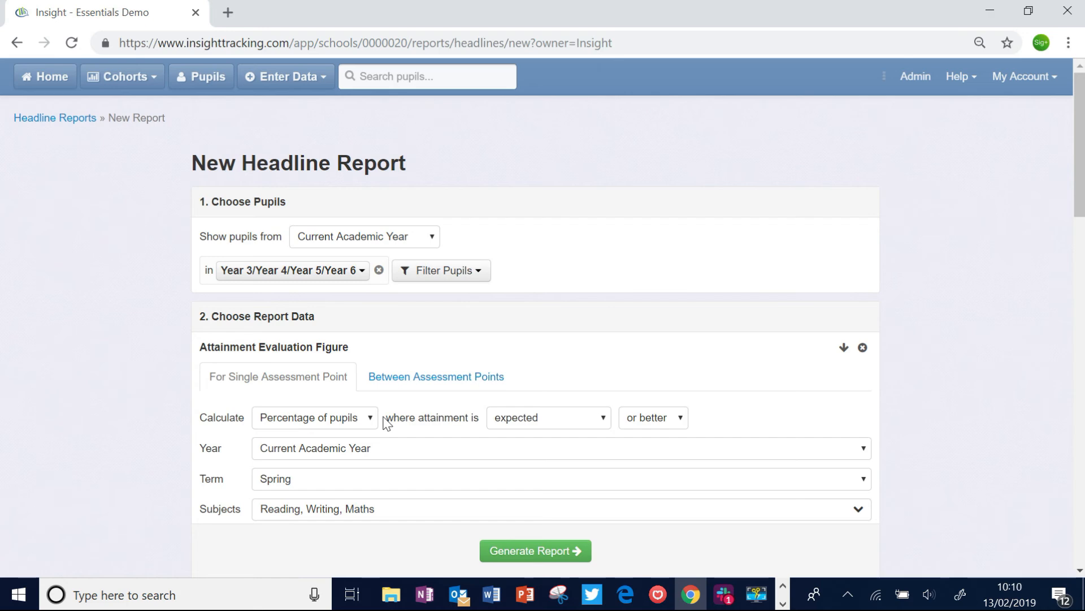
{"action": "scroll", "coordinate": [384, 421], "scroll_direction": "down", "scroll_amount": 10}
{"action": "scroll", "coordinate": [385, 422], "scroll_direction": "down", "scroll_amount": 5}
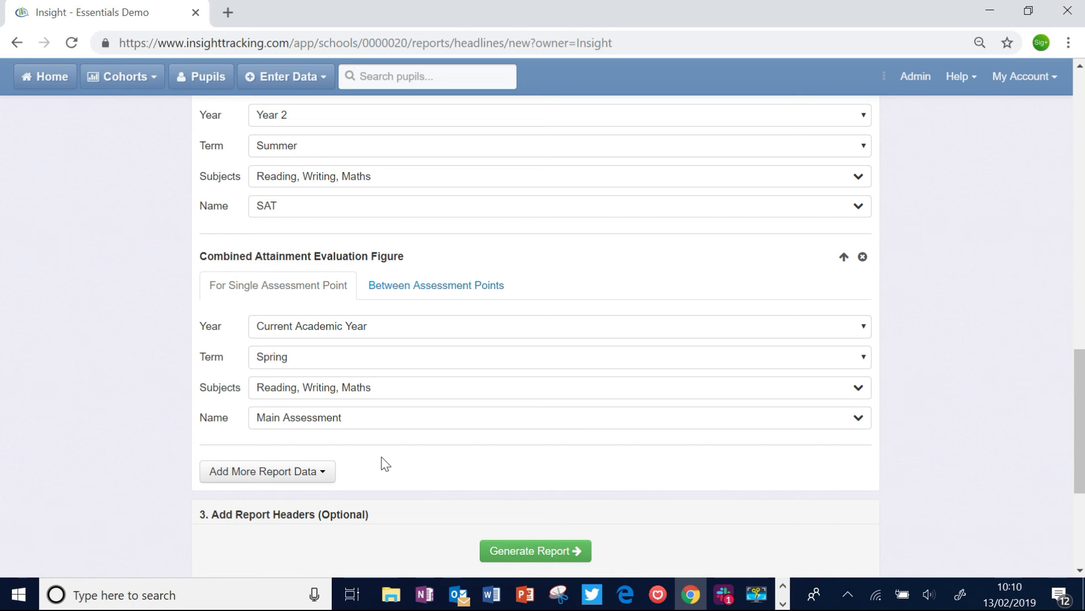
{"action": "left_click", "coordinate": [301, 477]}
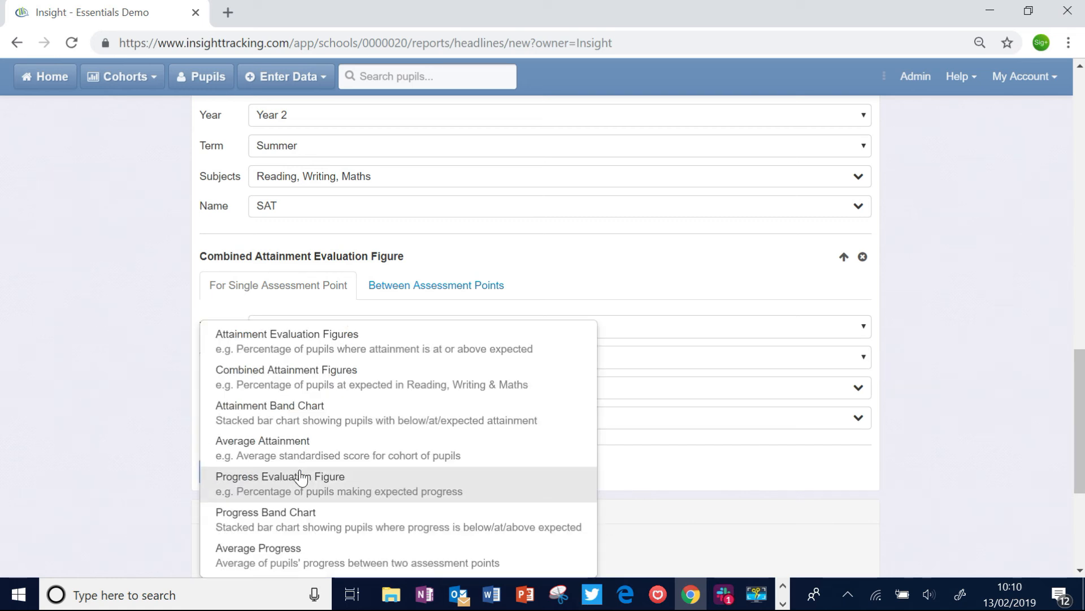
{"action": "left_click", "coordinate": [308, 374]}
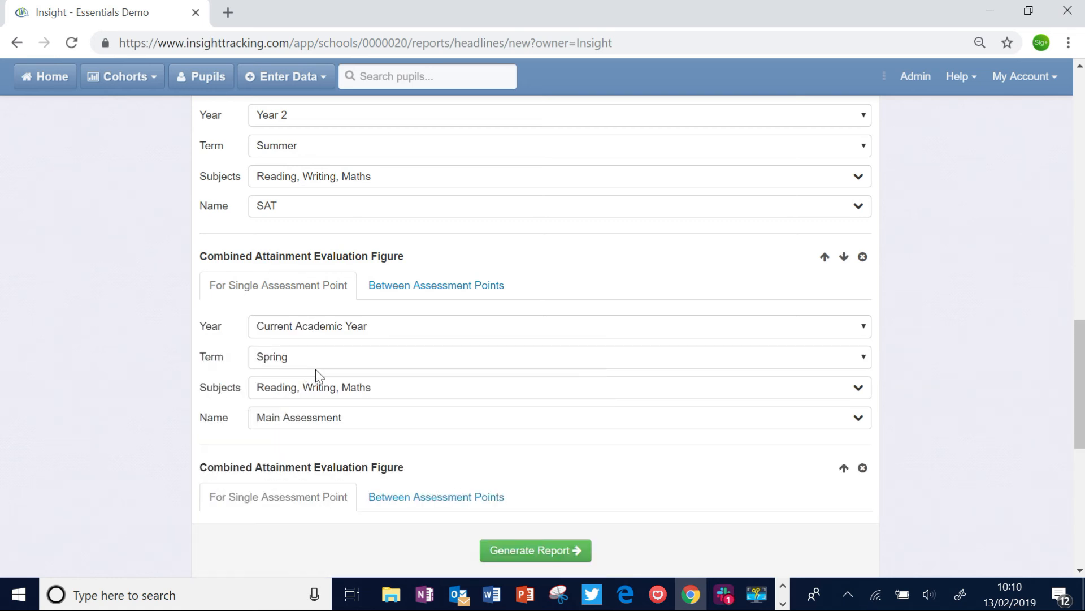
Set the second combined attainment figure's year to Year 2 and its term to Summer
{"action": "scroll", "coordinate": [436, 412], "scroll_direction": "down", "scroll_amount": 4}
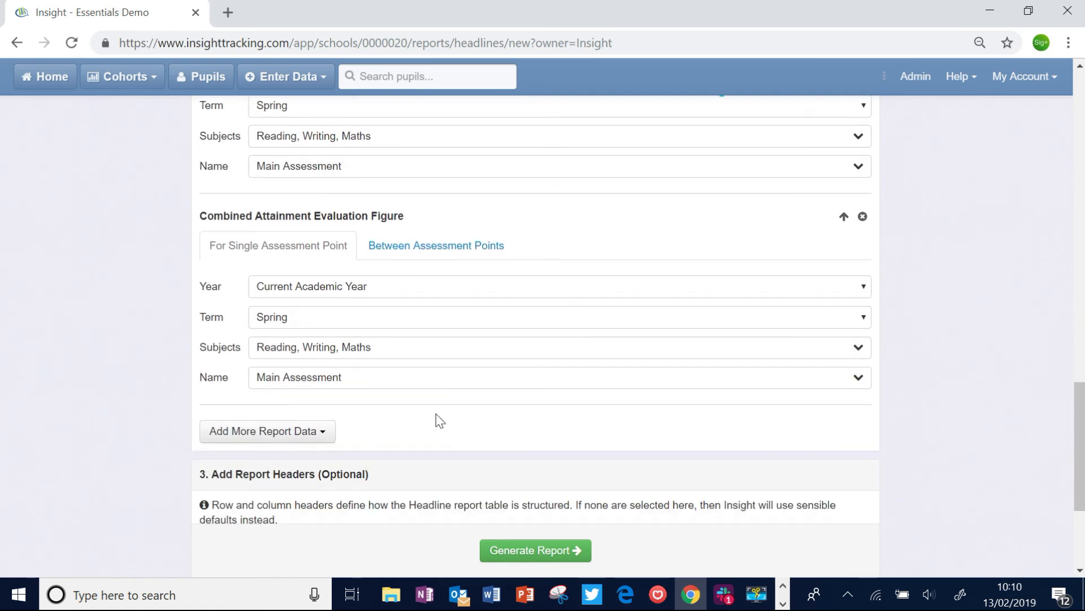
{"action": "left_click", "coordinate": [362, 289]}
{"action": "left_click", "coordinate": [338, 453]}
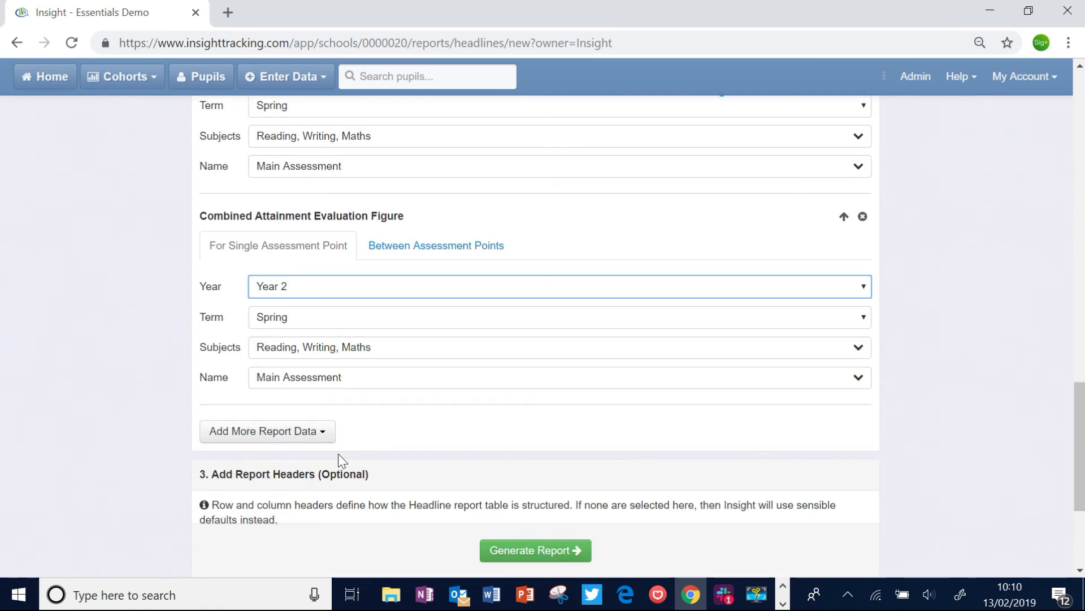
{"action": "left_click", "coordinate": [371, 317]}
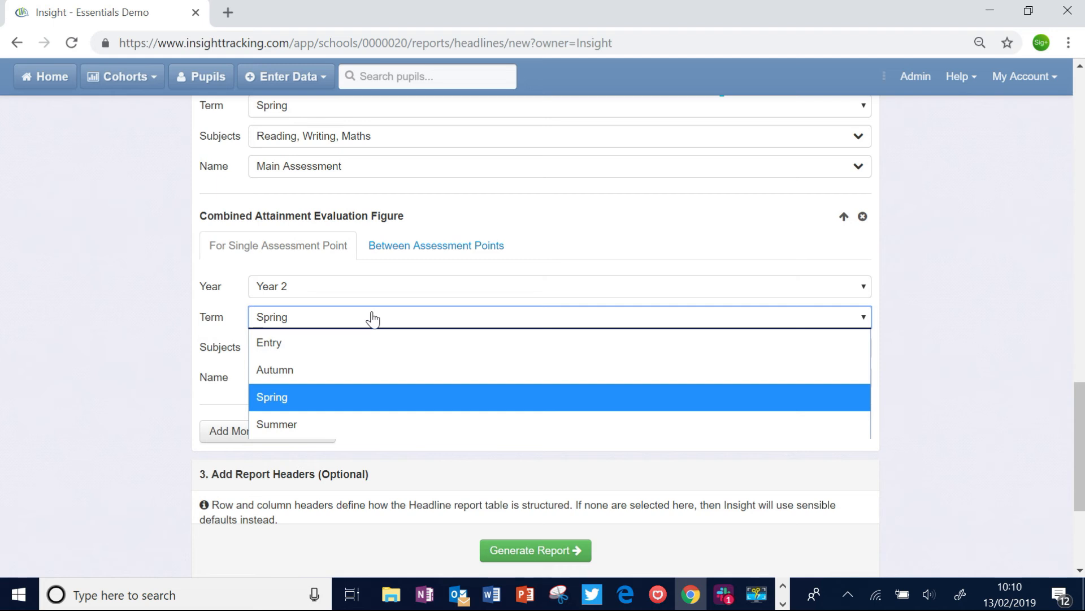
{"action": "left_click", "coordinate": [333, 434]}
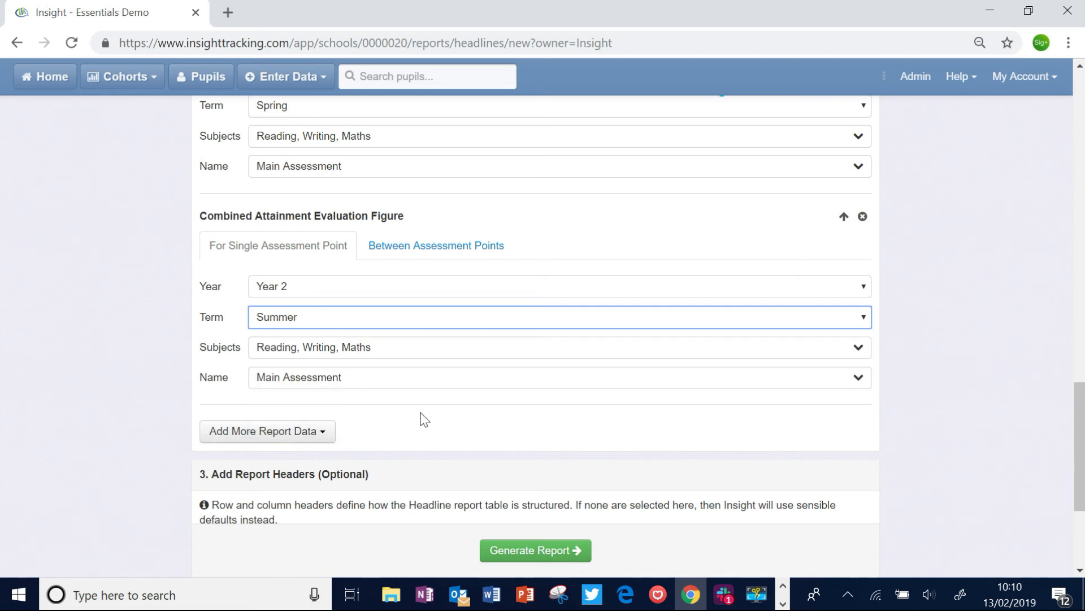
Set the second combined attainment figure's assessment name to SAT instead of Main Assessment
{"action": "left_click", "coordinate": [365, 383]}
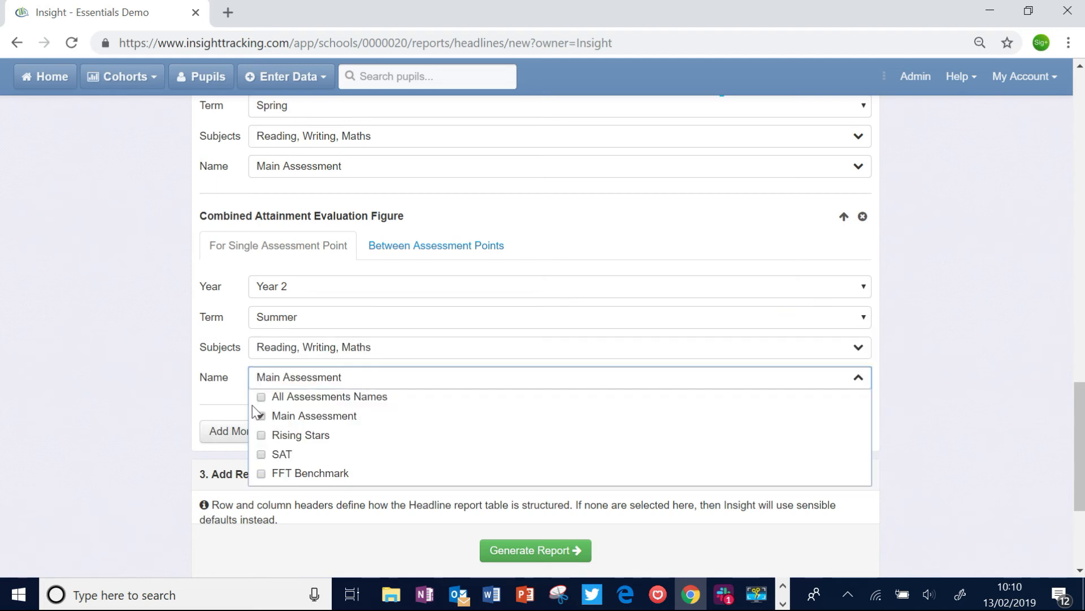
{"action": "left_click", "coordinate": [263, 417]}
{"action": "left_click", "coordinate": [261, 454]}
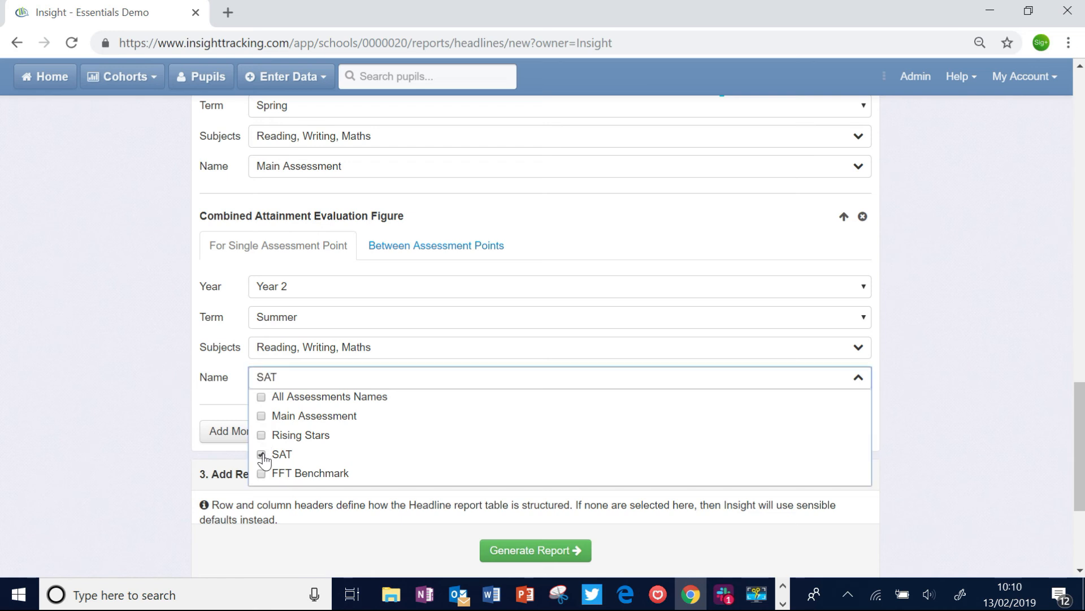
Generate the Governors KS2 report and review its attainment and combined figures for Y3 to Y6
{"action": "left_click", "coordinate": [529, 553]}
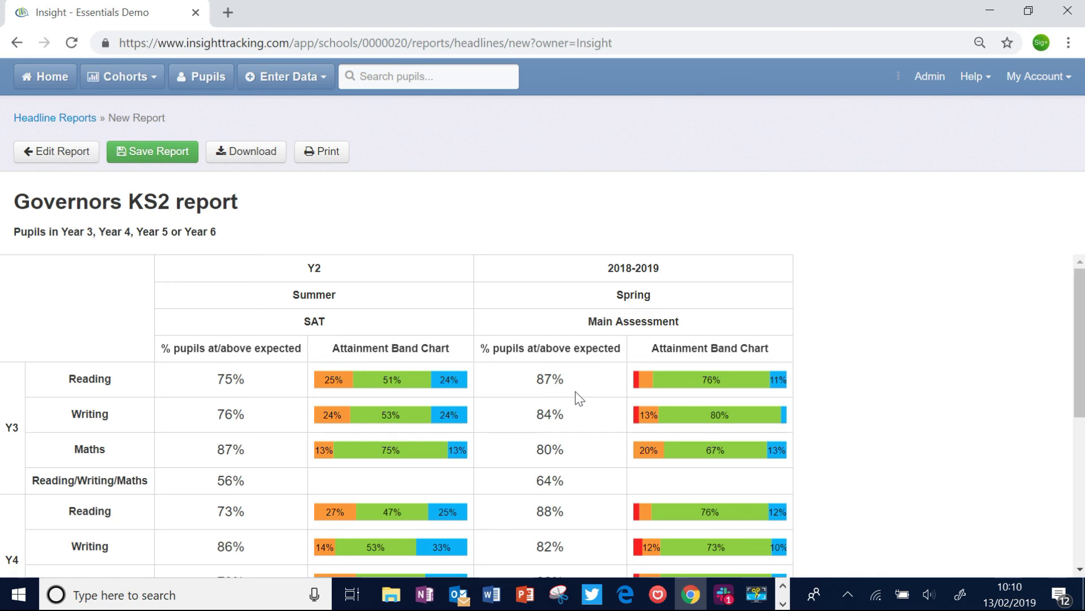
{"action": "scroll", "coordinate": [580, 399], "scroll_direction": "down", "scroll_amount": 4}
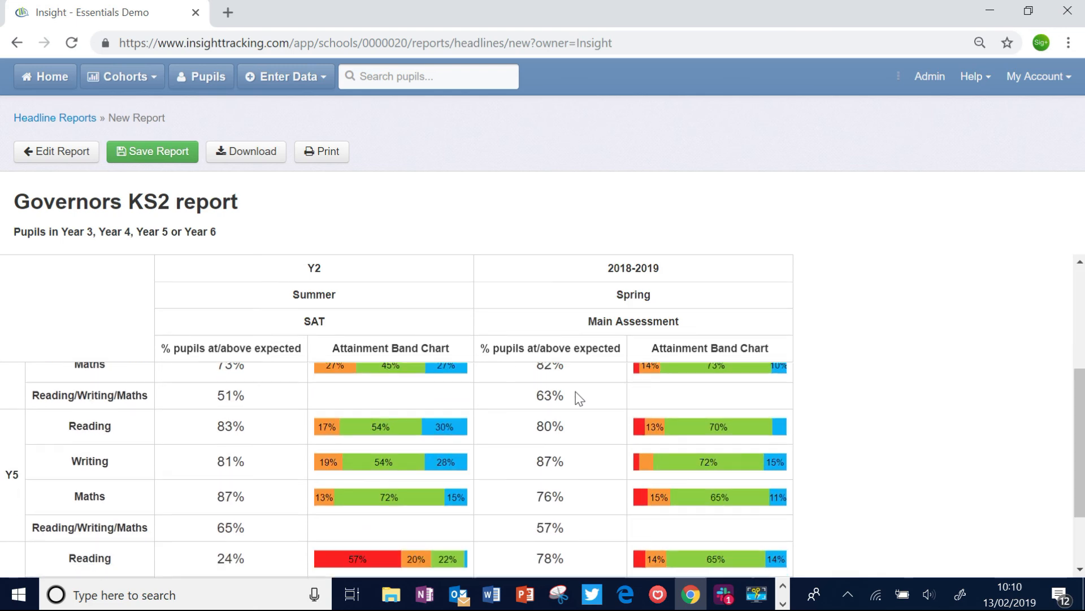
{"action": "scroll", "coordinate": [579, 394], "scroll_direction": "down", "scroll_amount": 2}
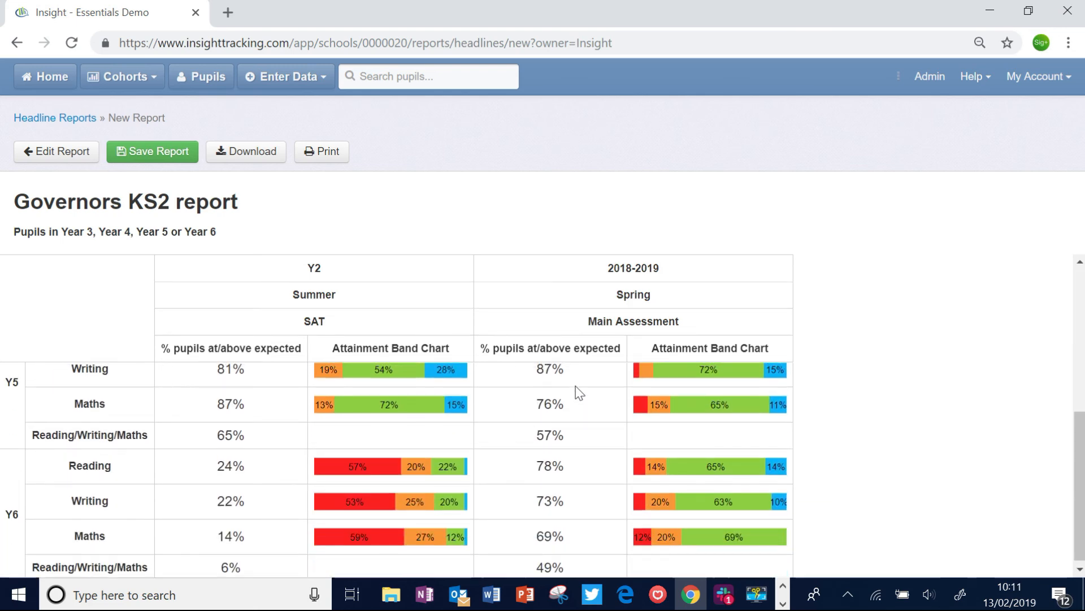
{"action": "scroll", "coordinate": [578, 392], "scroll_direction": "up", "scroll_amount": 6}
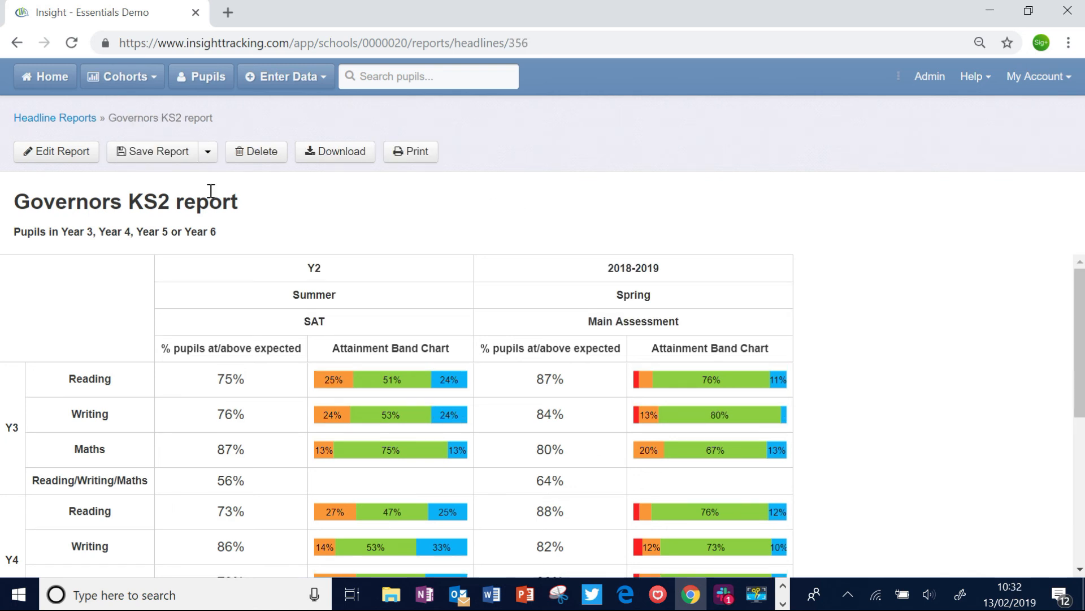
Save the Governors KS2 report and return to the home page by way of the Headline Reports list
{"action": "left_click", "coordinate": [159, 152]}
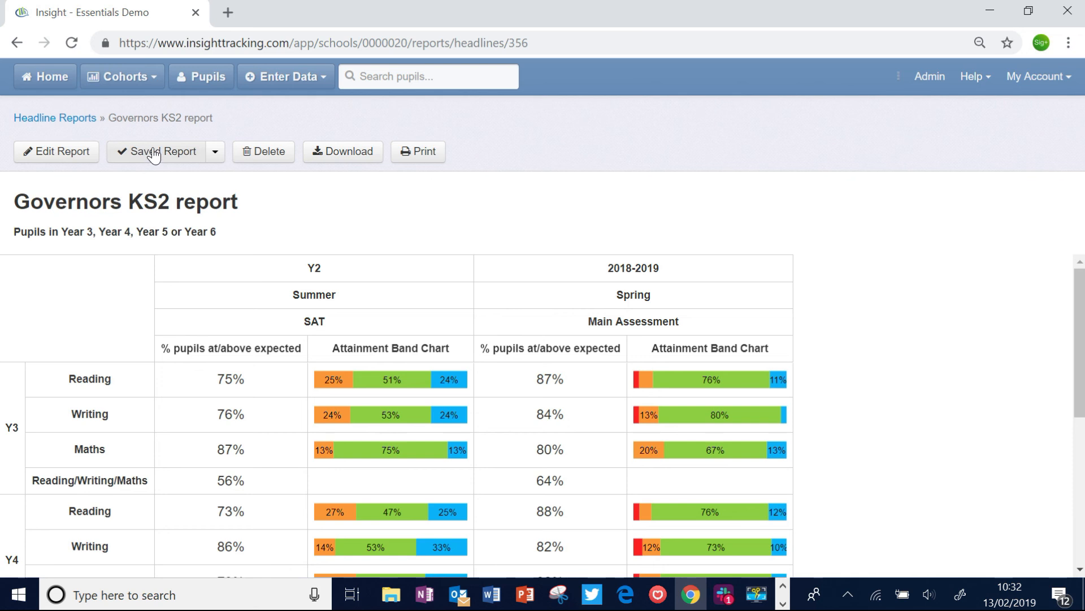
{"action": "left_click", "coordinate": [48, 119]}
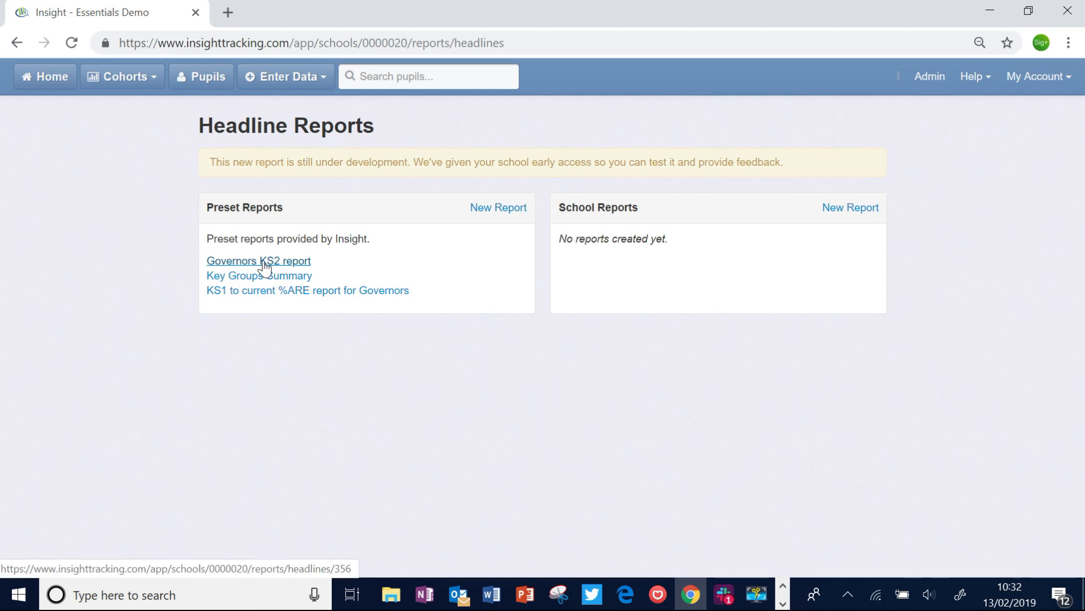
{"action": "left_click", "coordinate": [51, 85]}
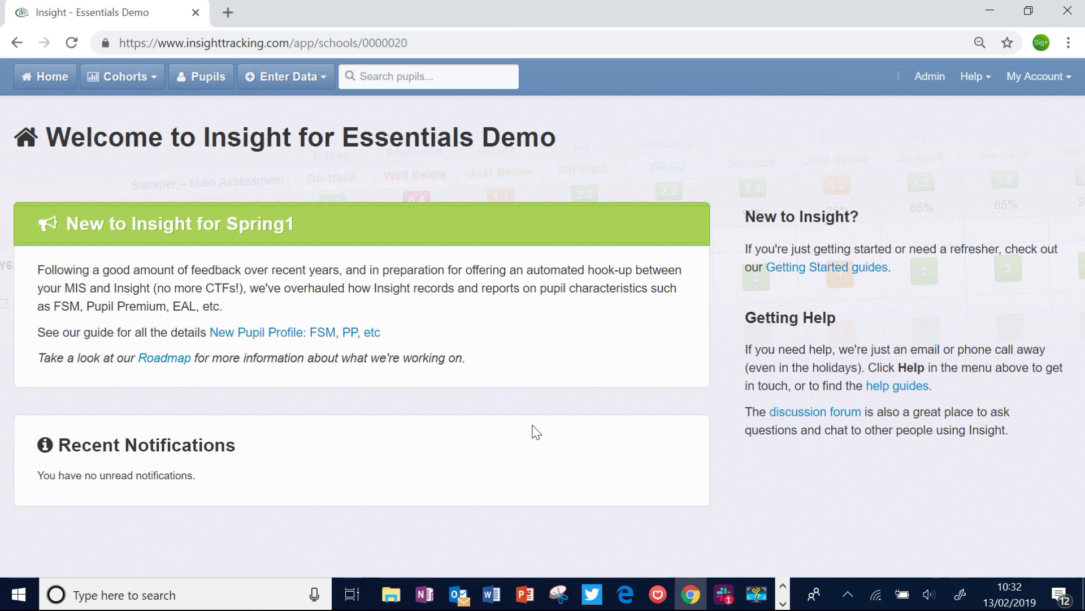
{"action": "left_click", "coordinate": [782, 604]}
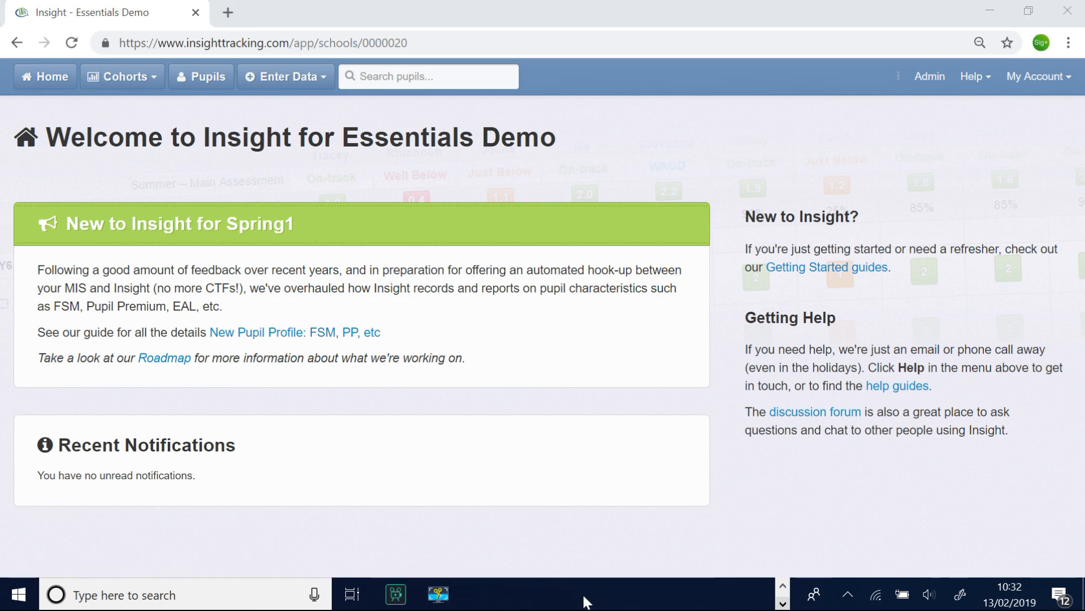